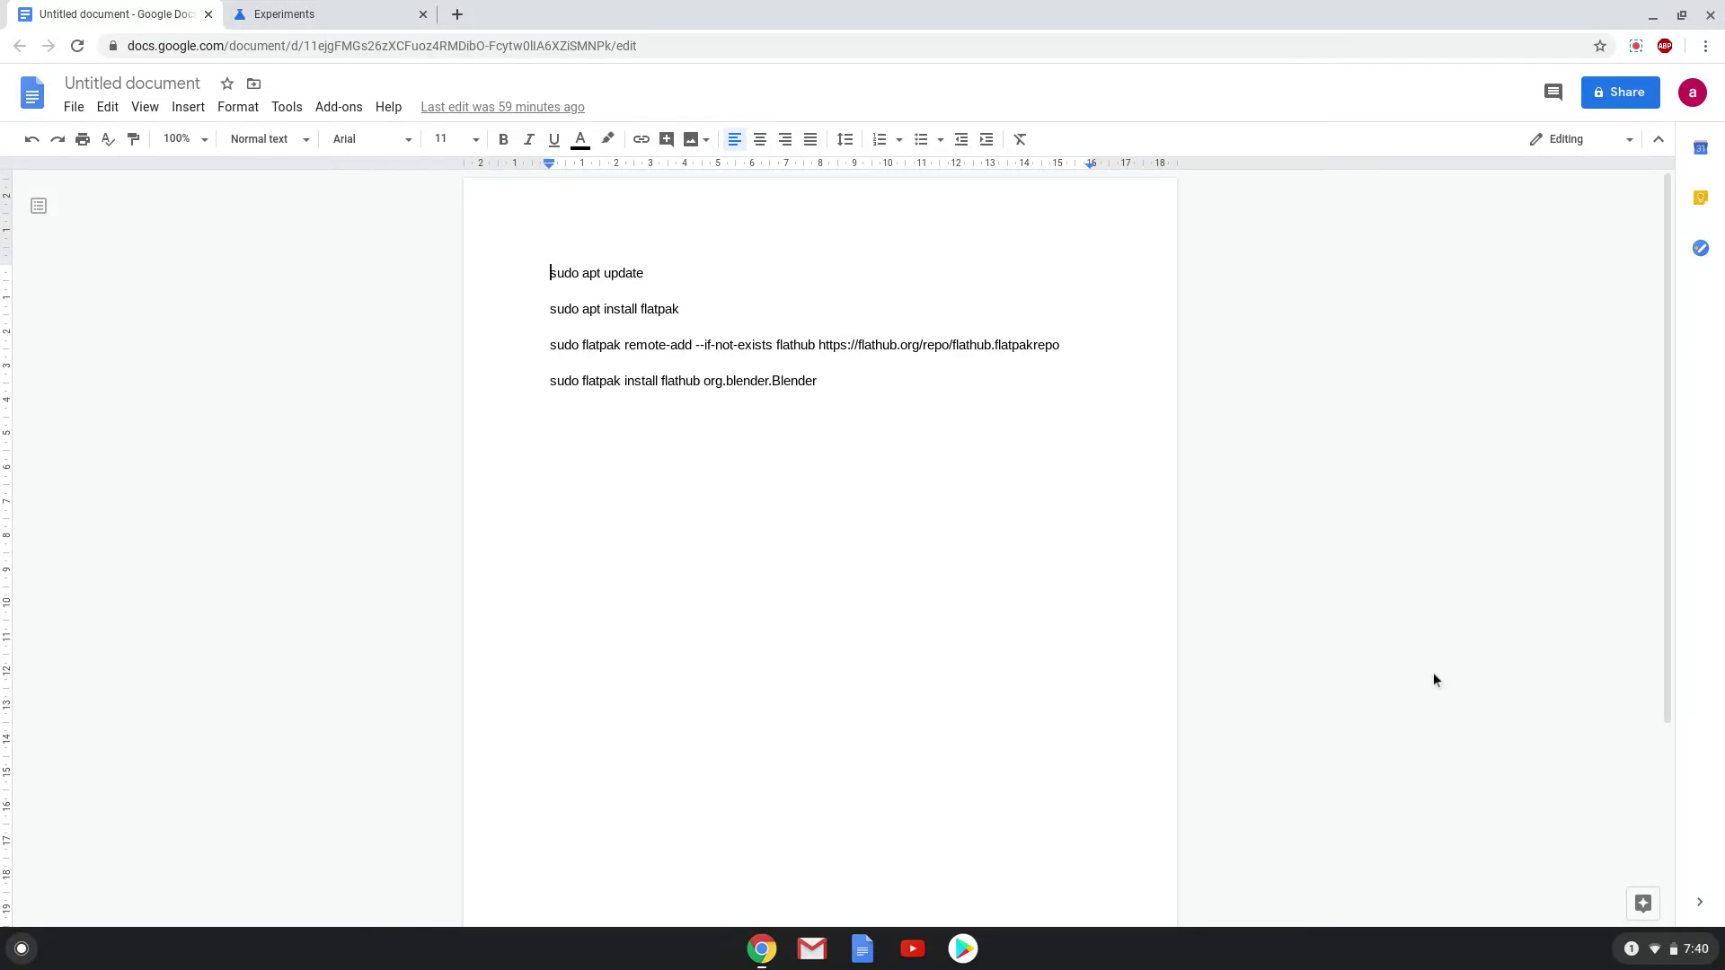
- Open the Linux (Beta) section of ChromeOS Settings
click(1647, 949)
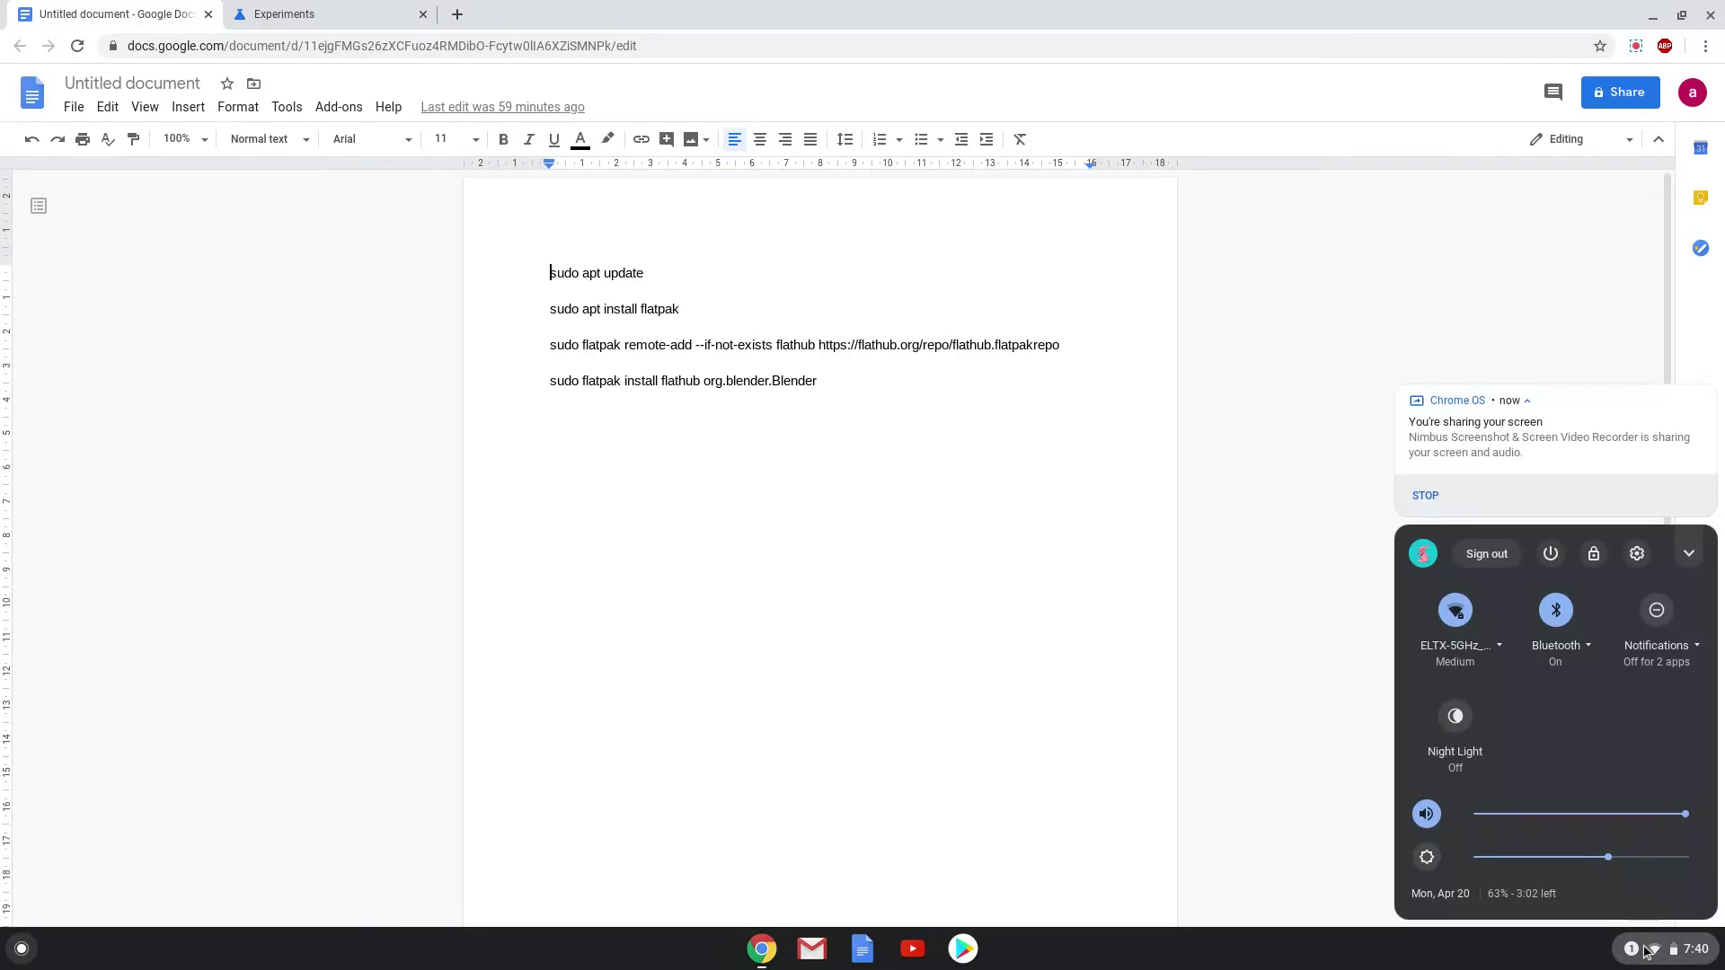
click(1638, 554)
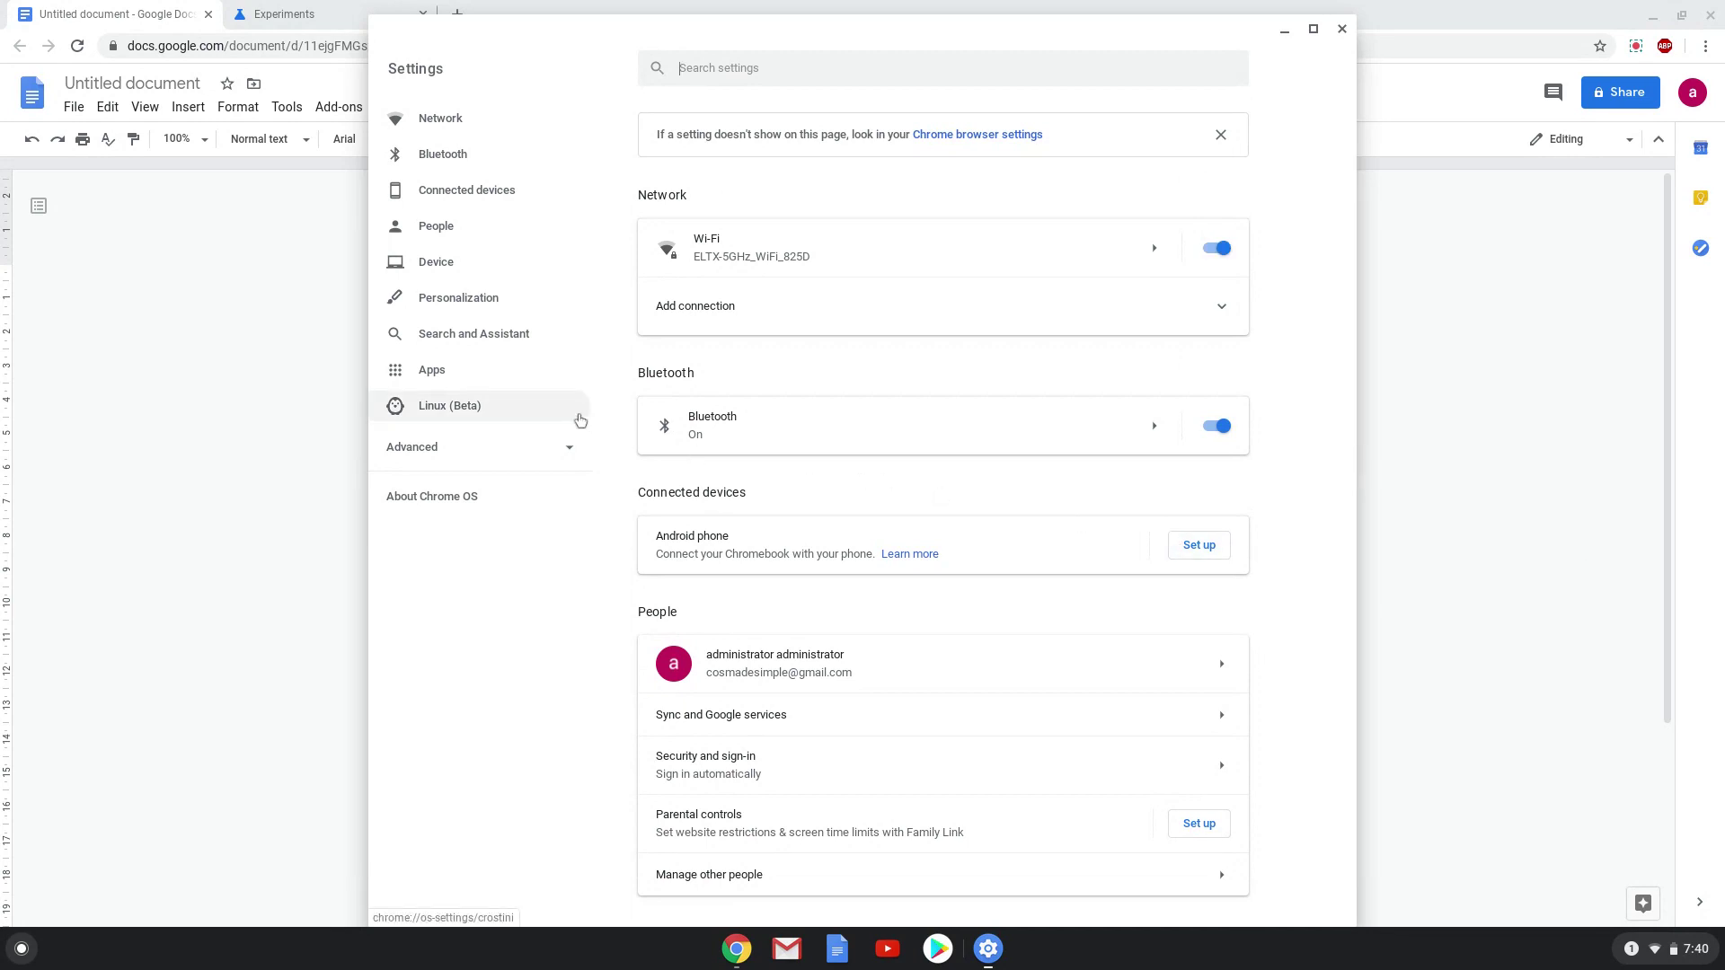
click(580, 421)
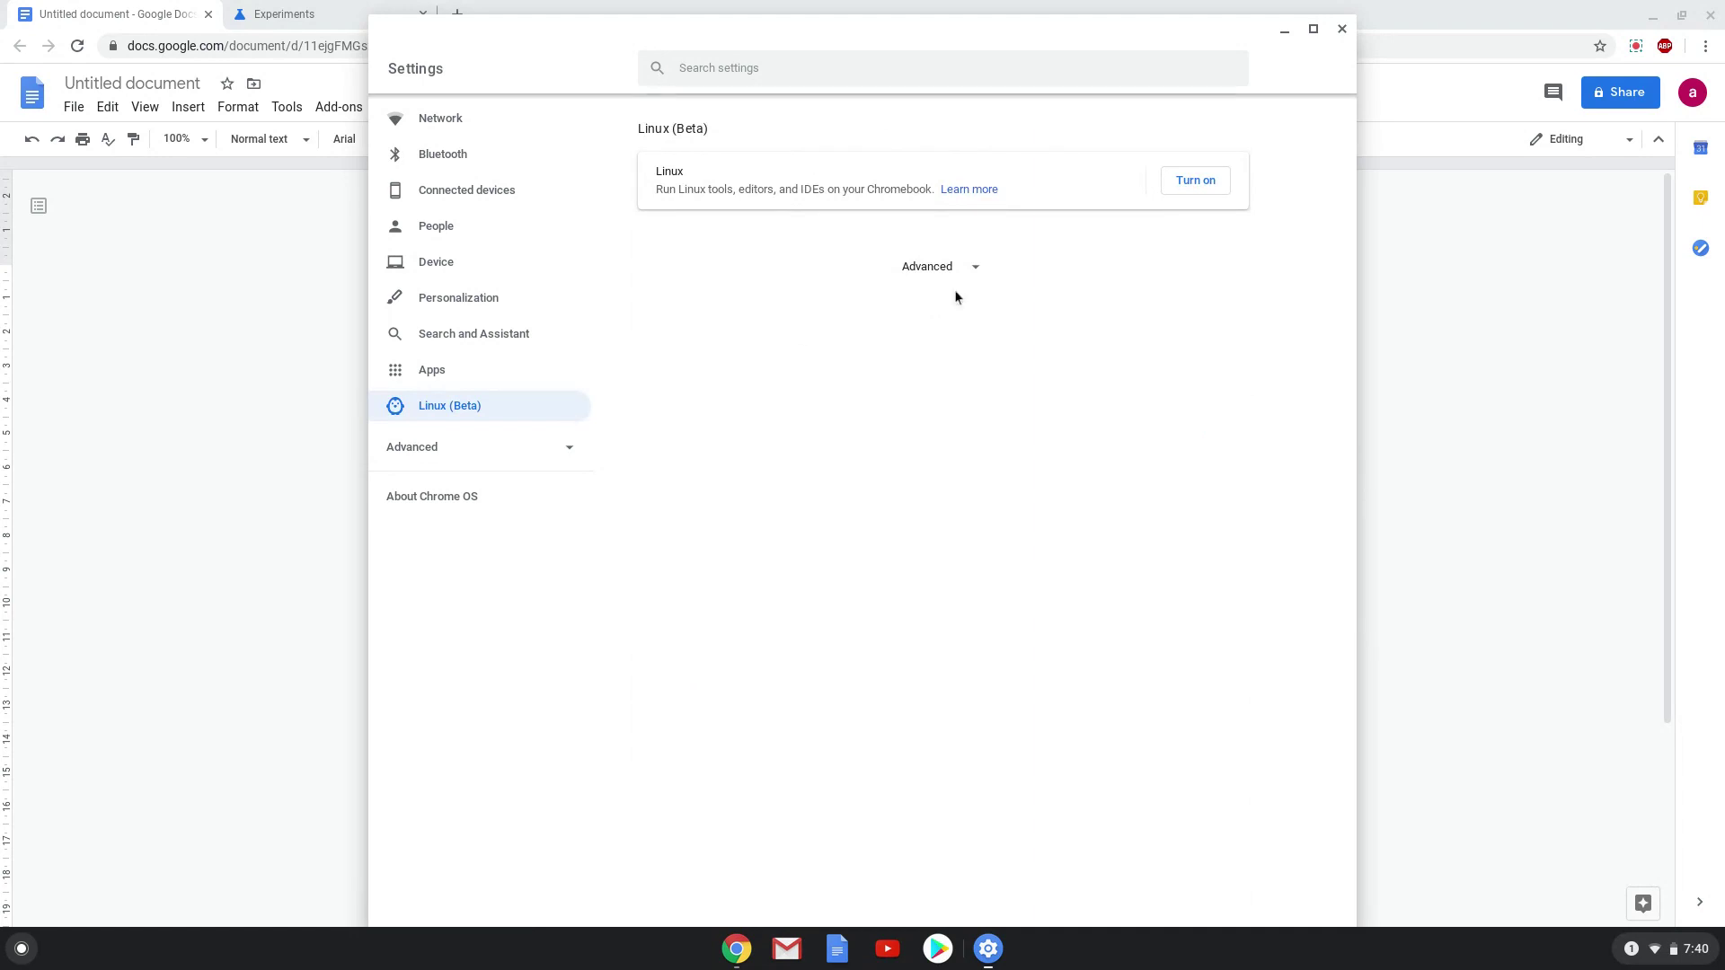
- Turn on and install Linux (Beta) on the Chromebook, then close Settings
click(1196, 180)
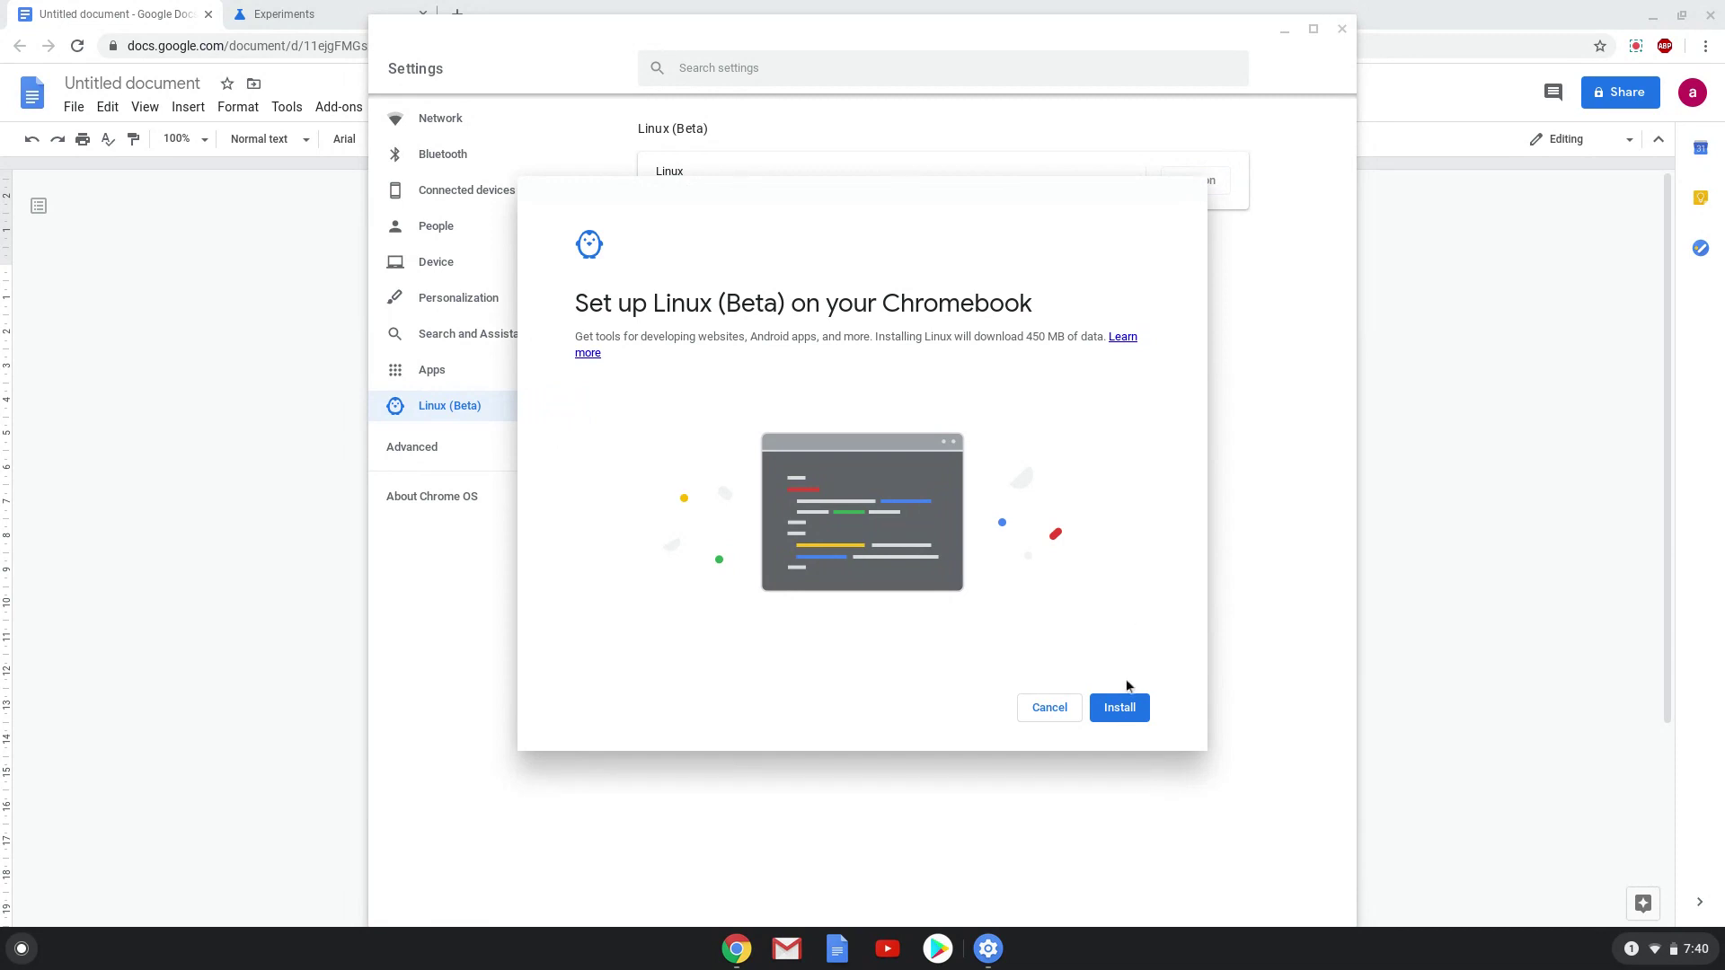
click(1120, 707)
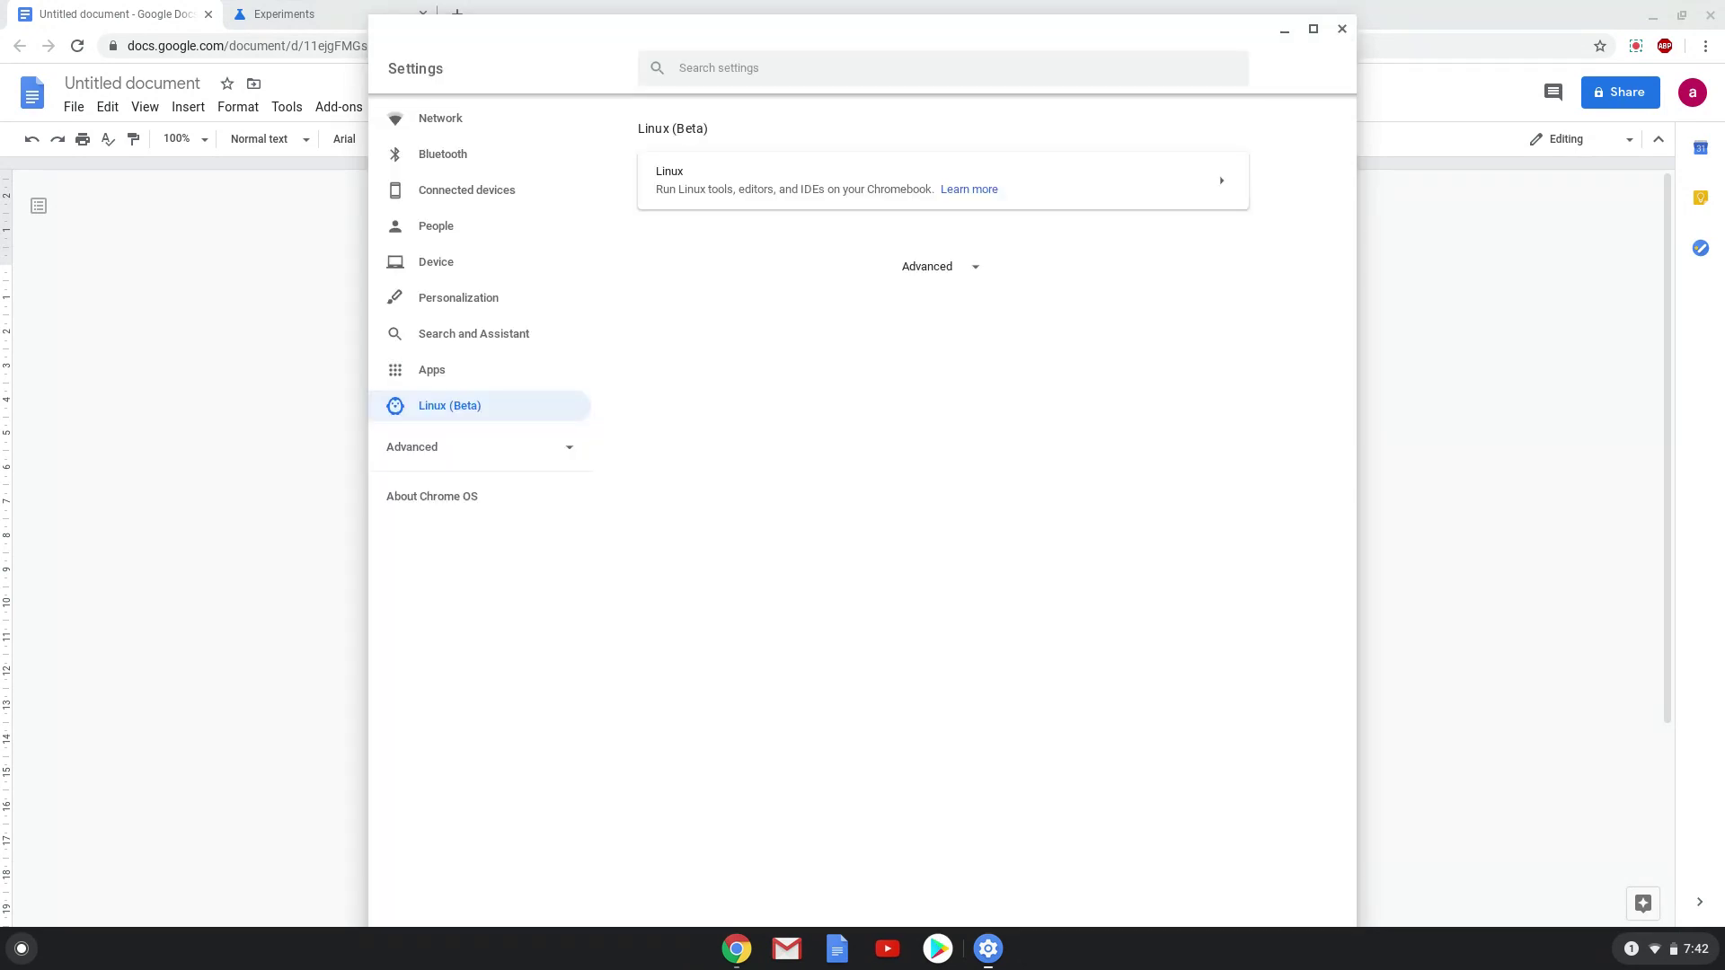
click(1343, 30)
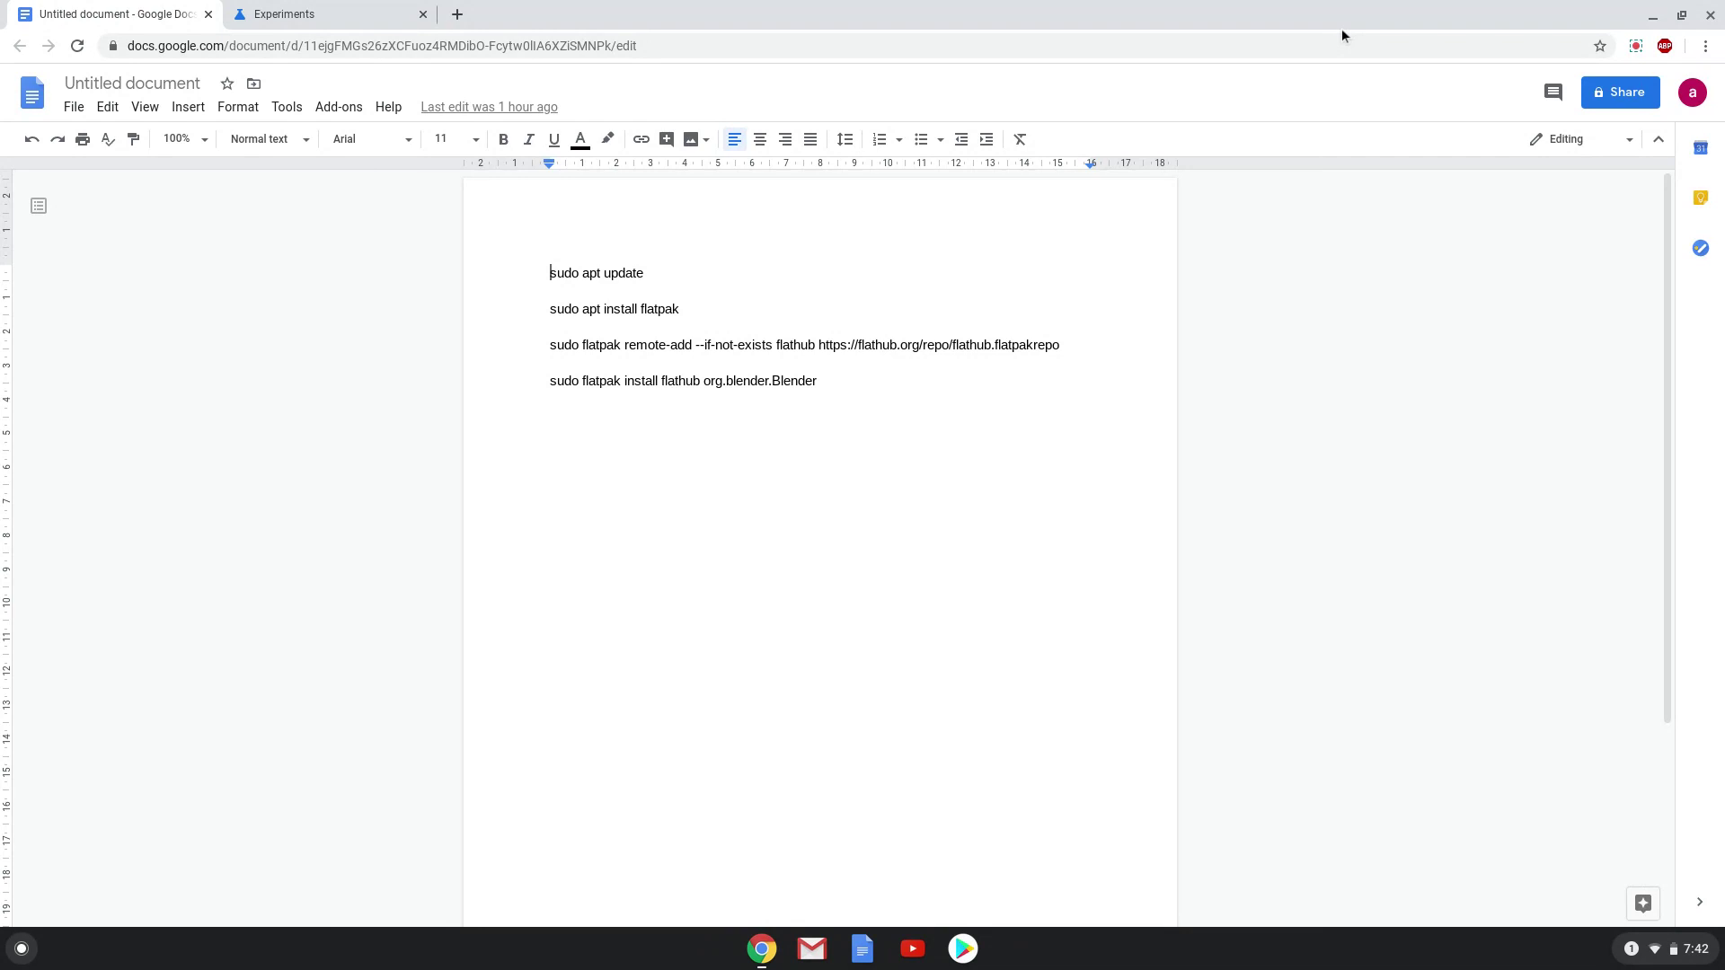
- Copy 'sudo apt update' from the Docs notes and launch the Linux Terminal app
triple_click(633, 272)
right_click(632, 275)
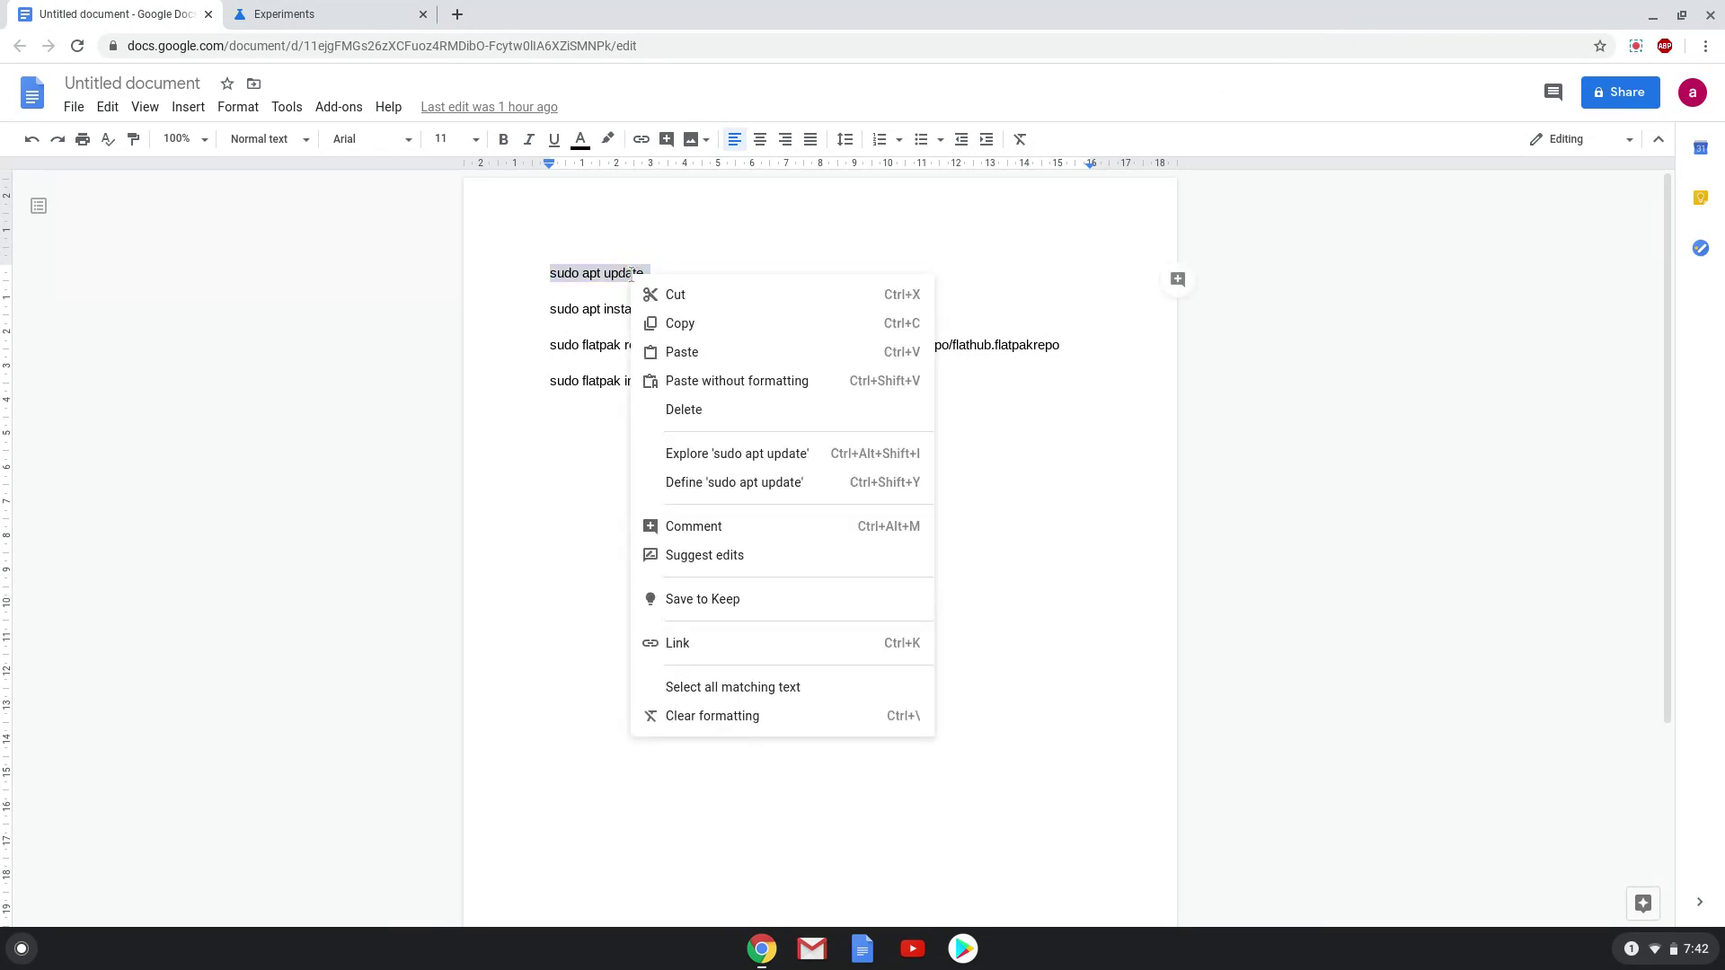
click(668, 324)
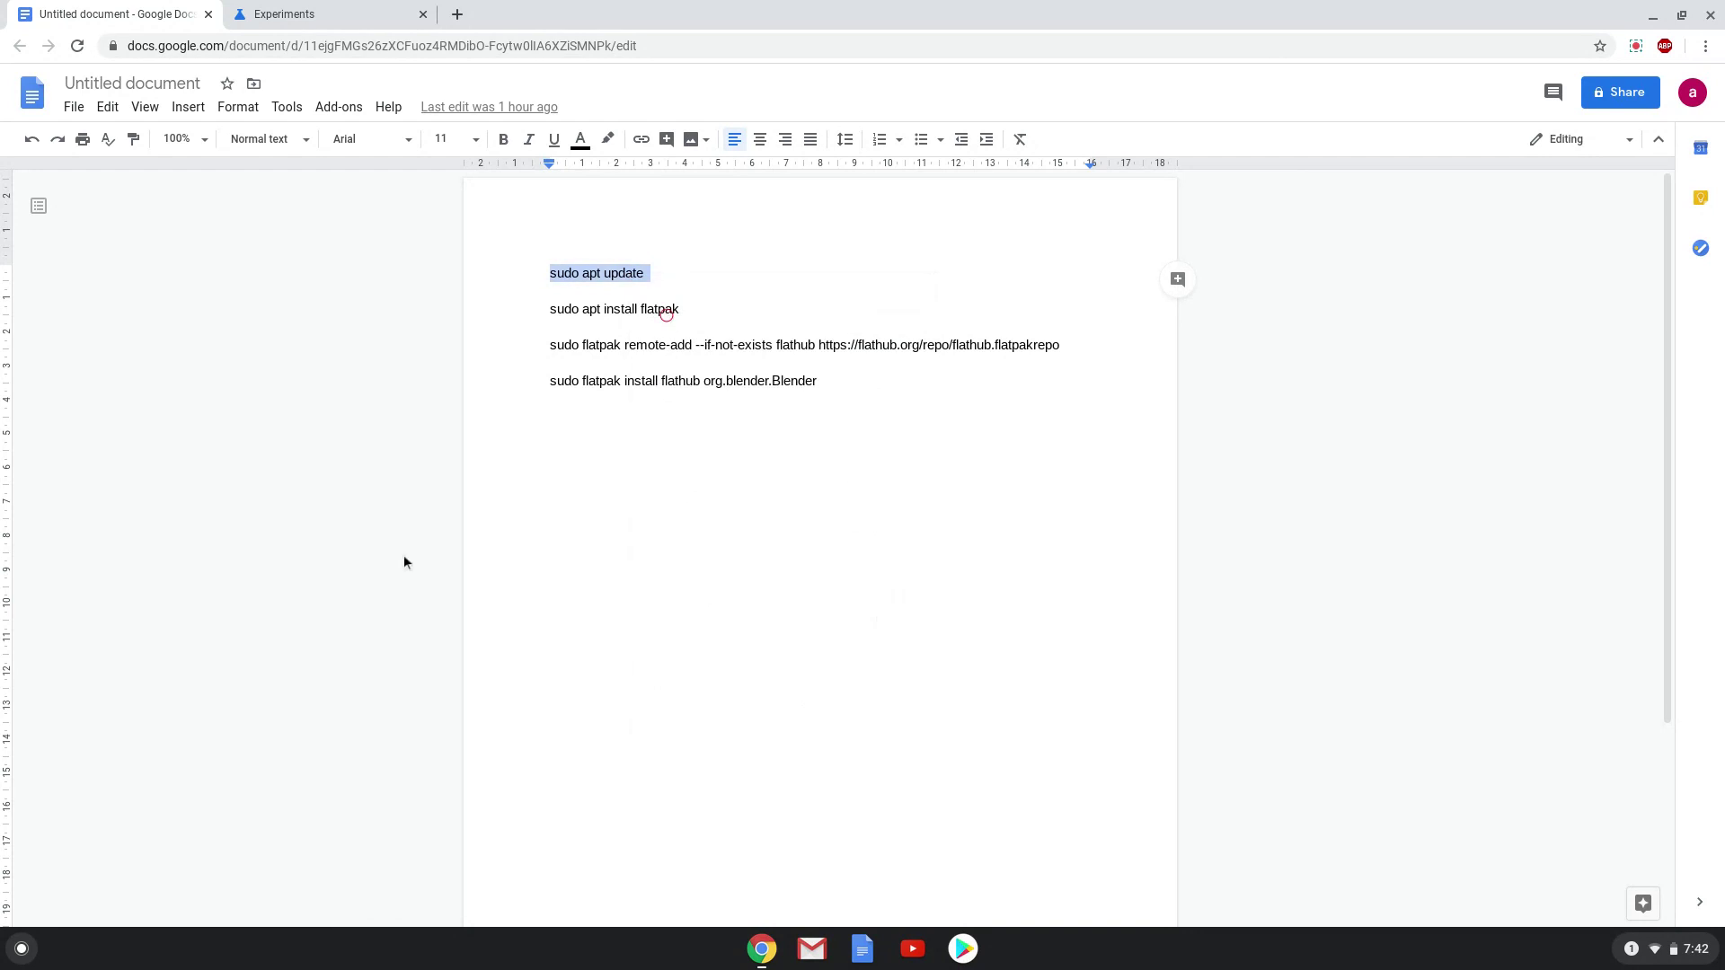
click(21, 950)
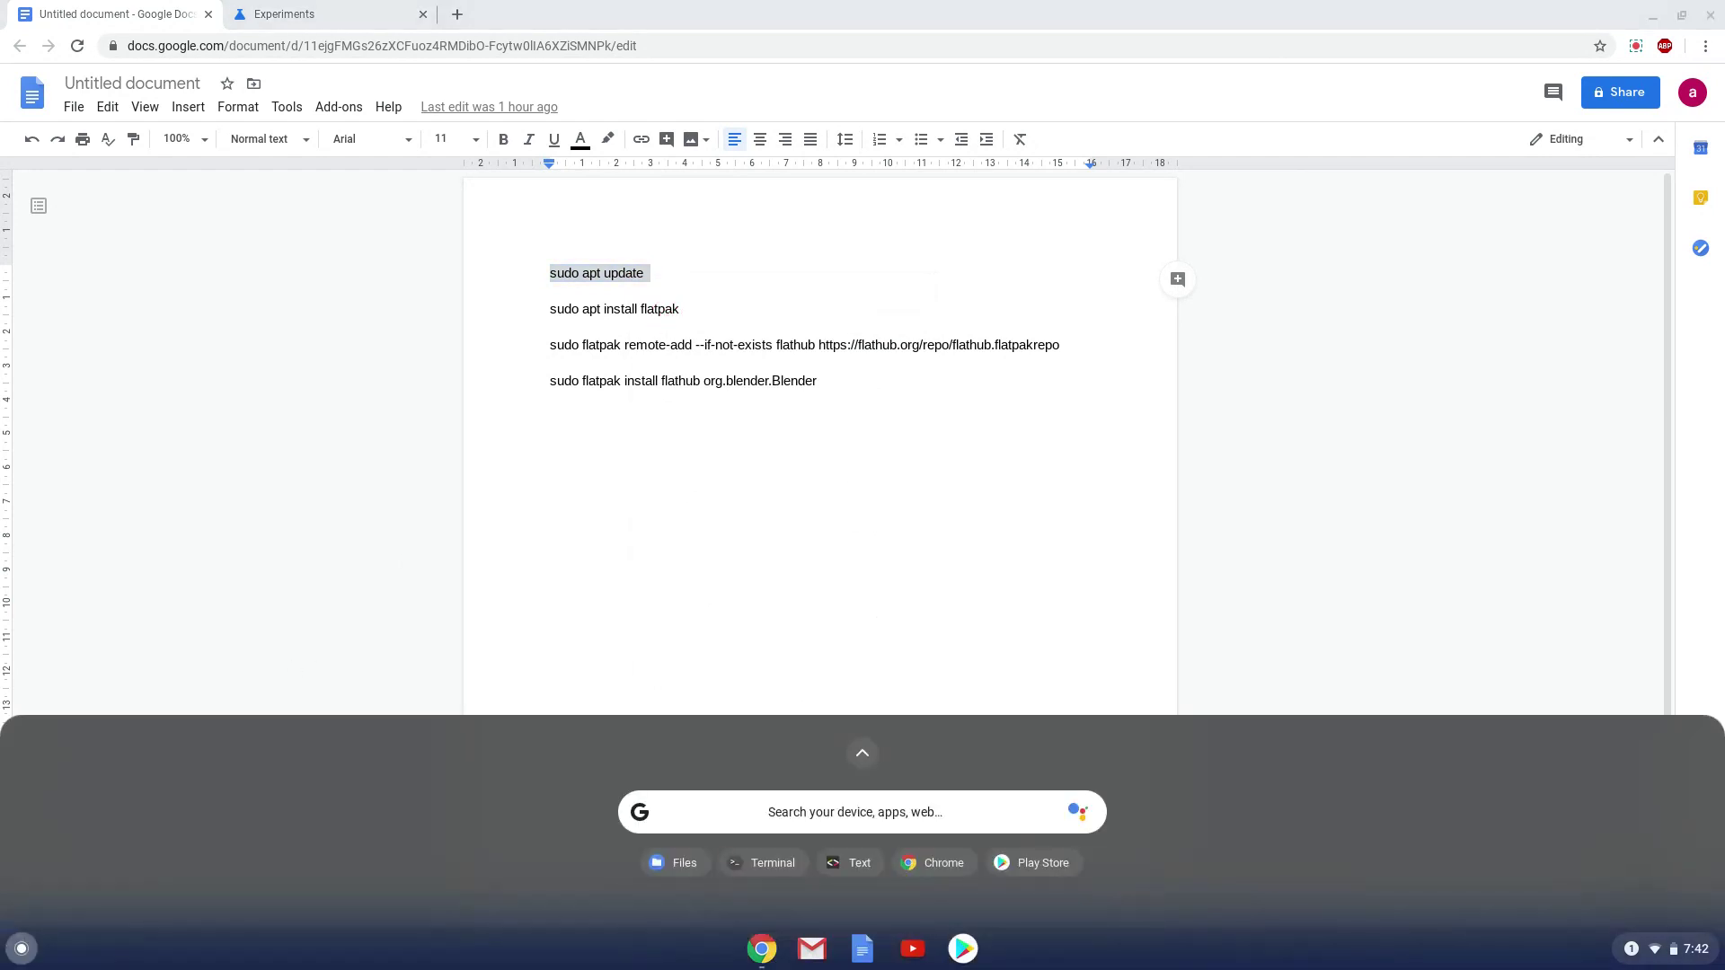
text(terminal)
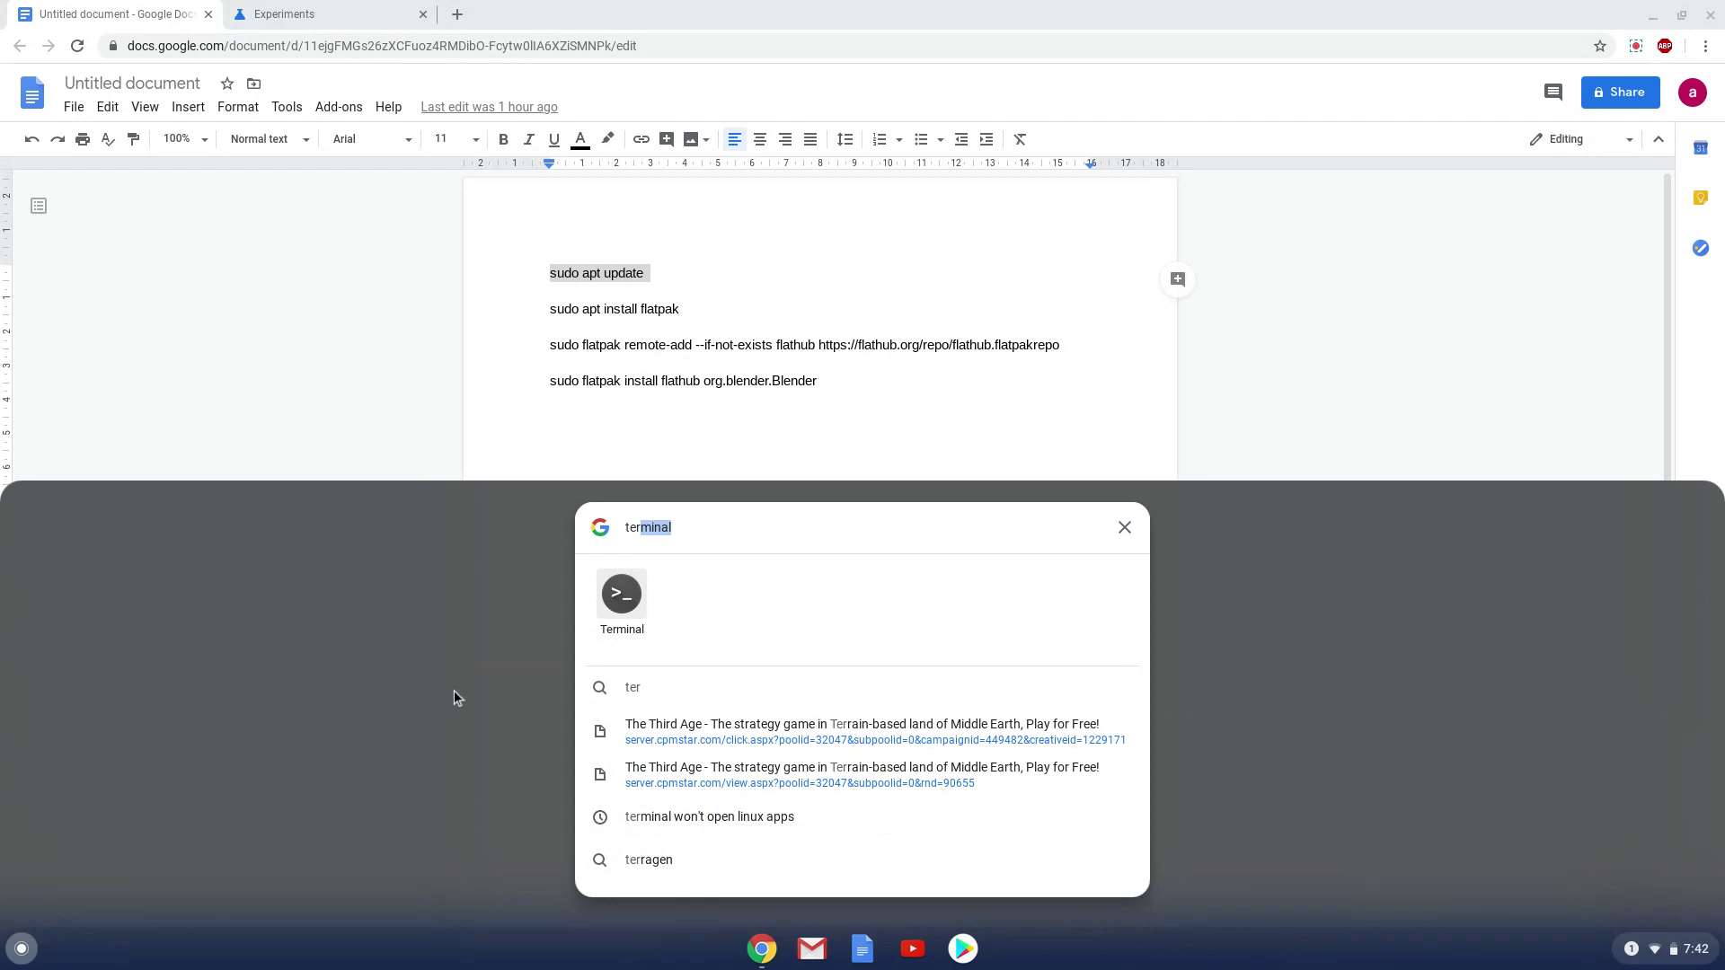
click(621, 594)
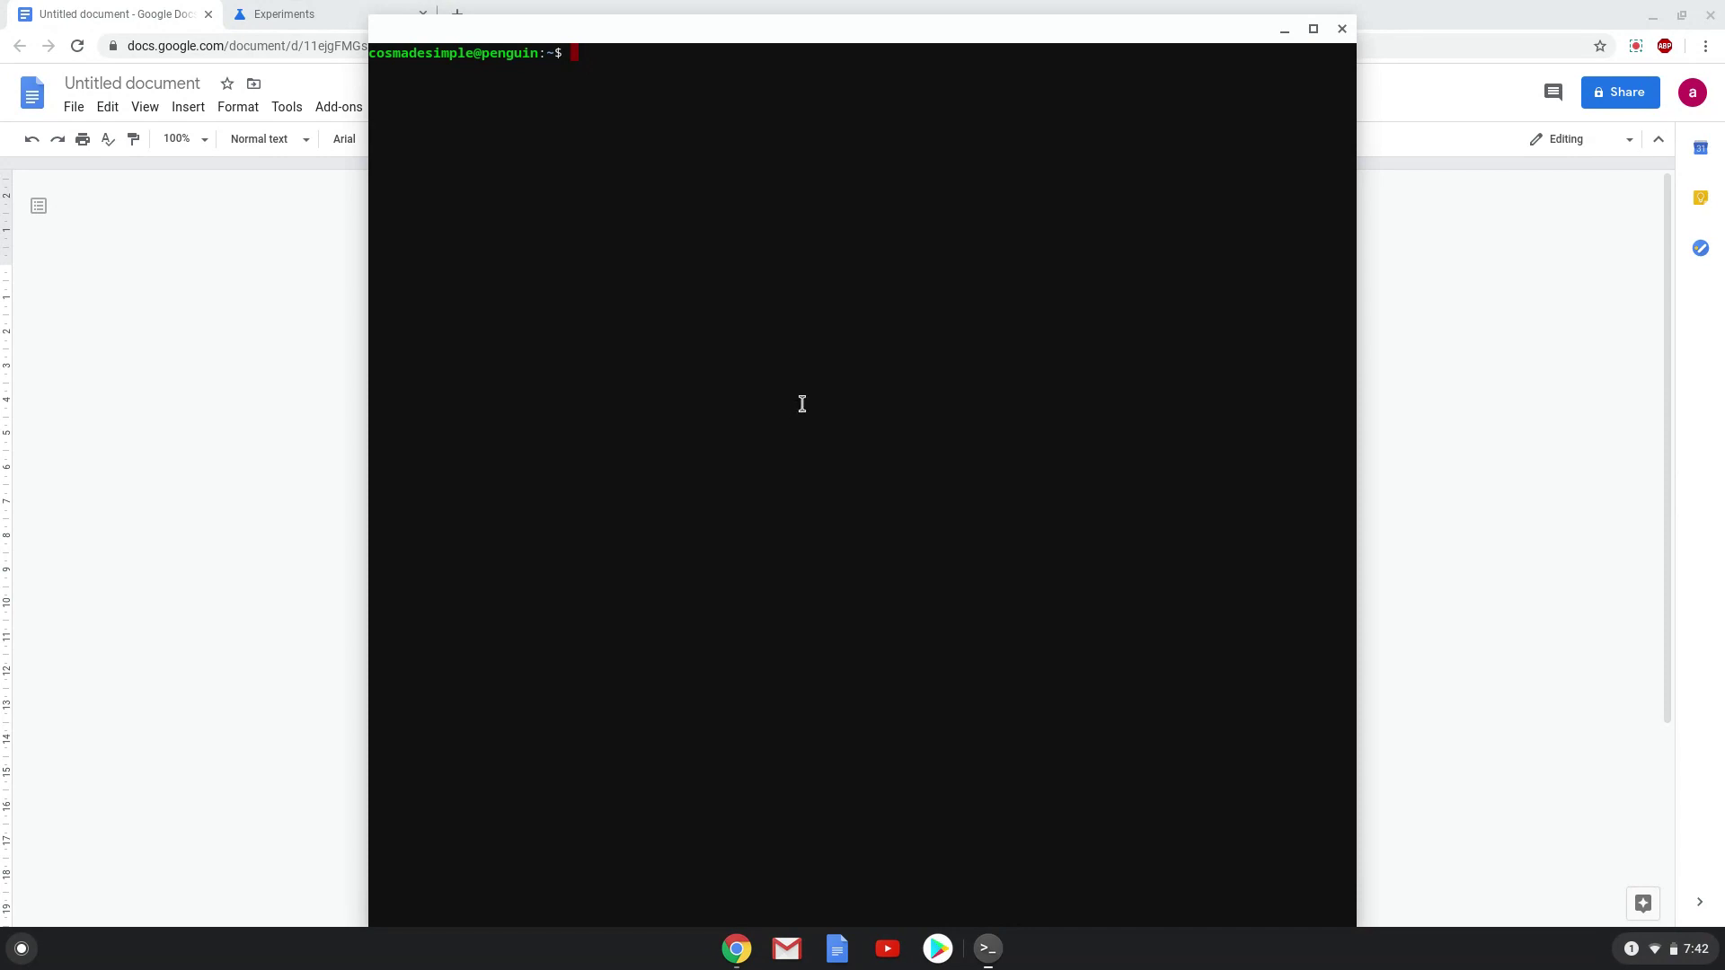
text(sudo apt update)
- Run 'sudo apt update', then copy 'sudo apt install flatpak' from the notes for the terminal
key(Return)
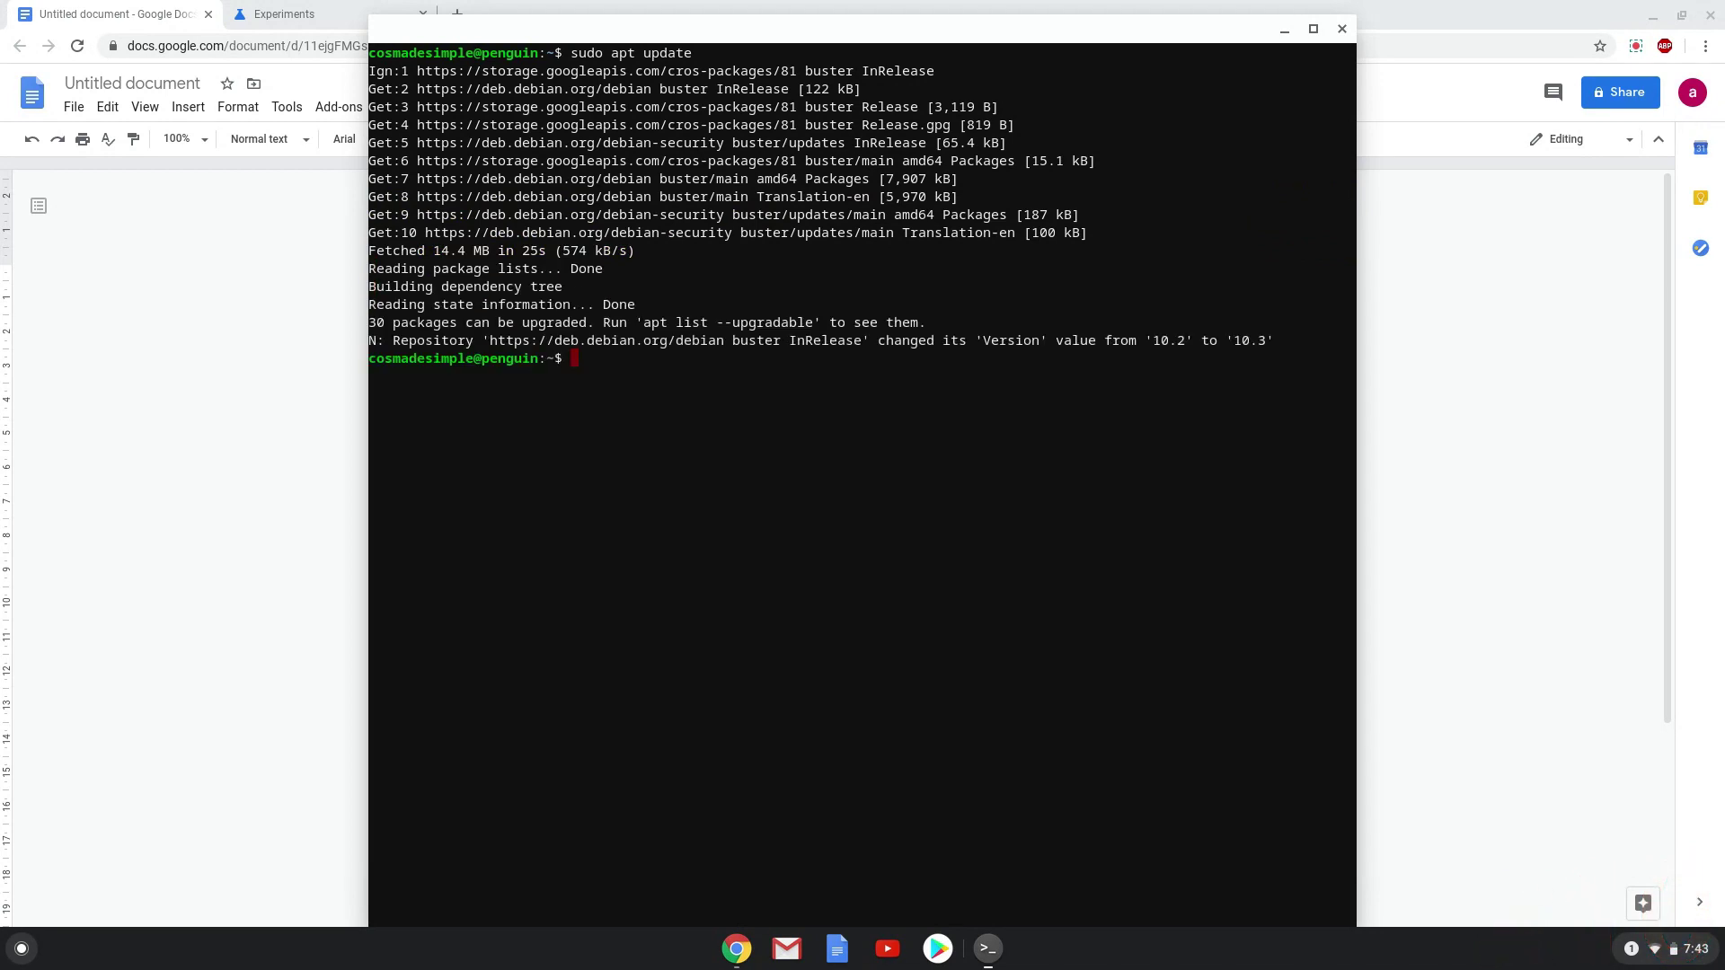
click(178, 600)
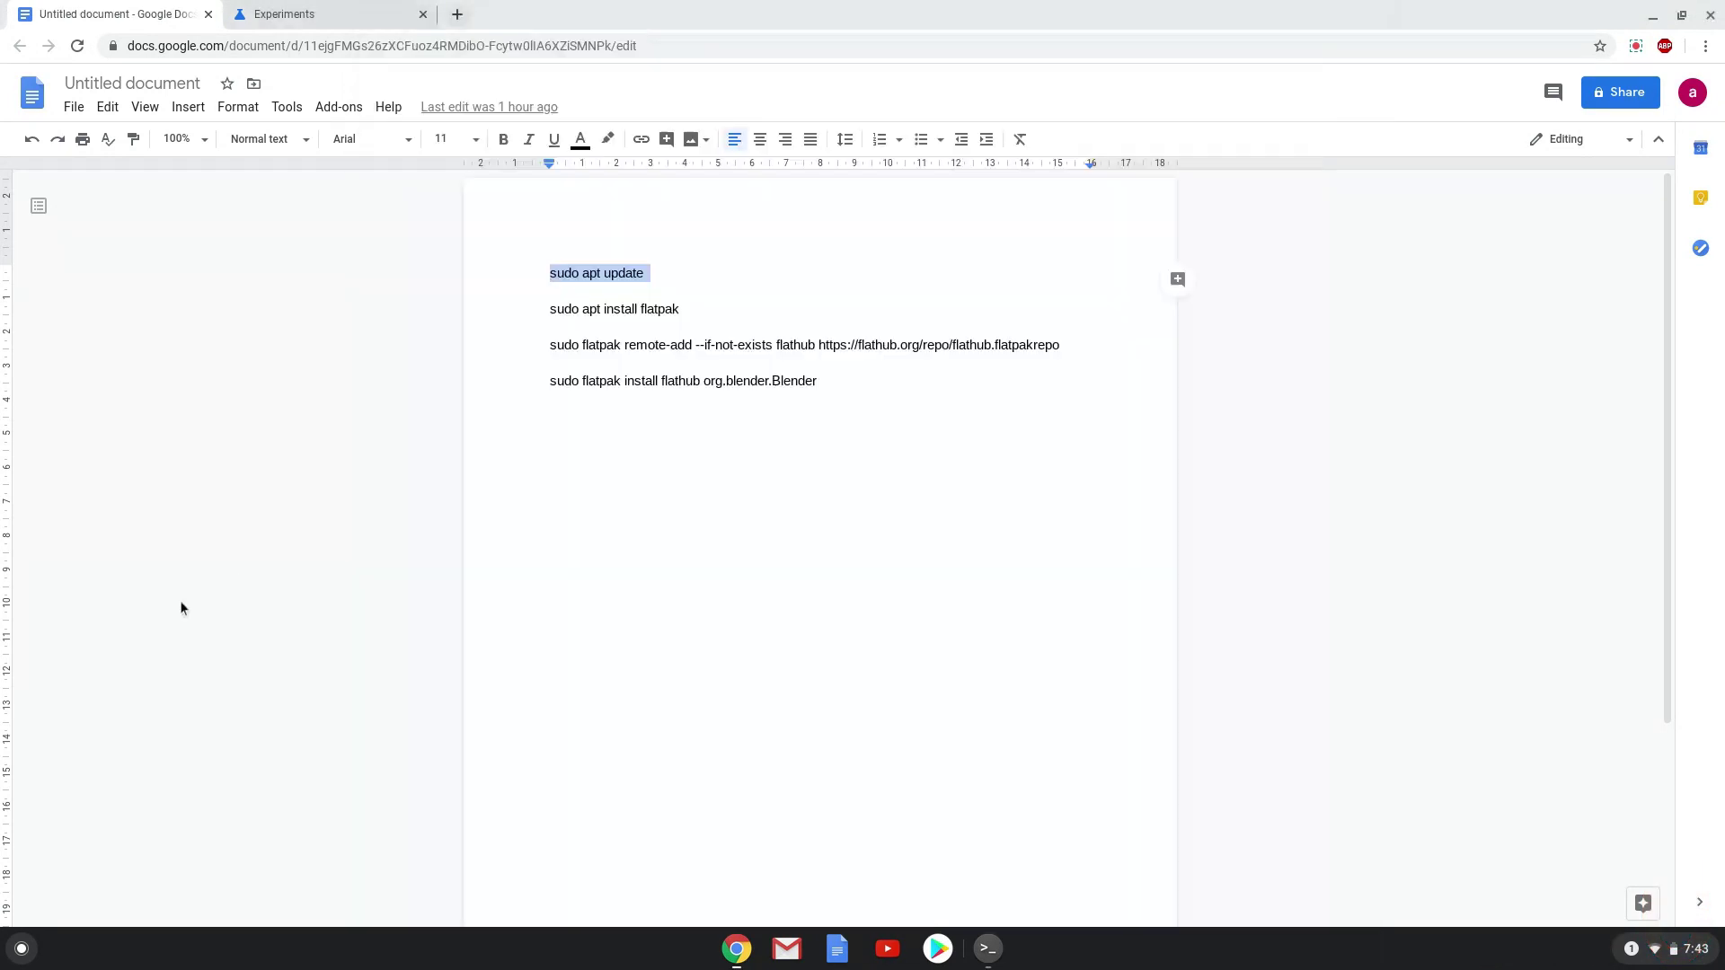
triple_click(591, 309)
right_click(592, 309)
click(631, 359)
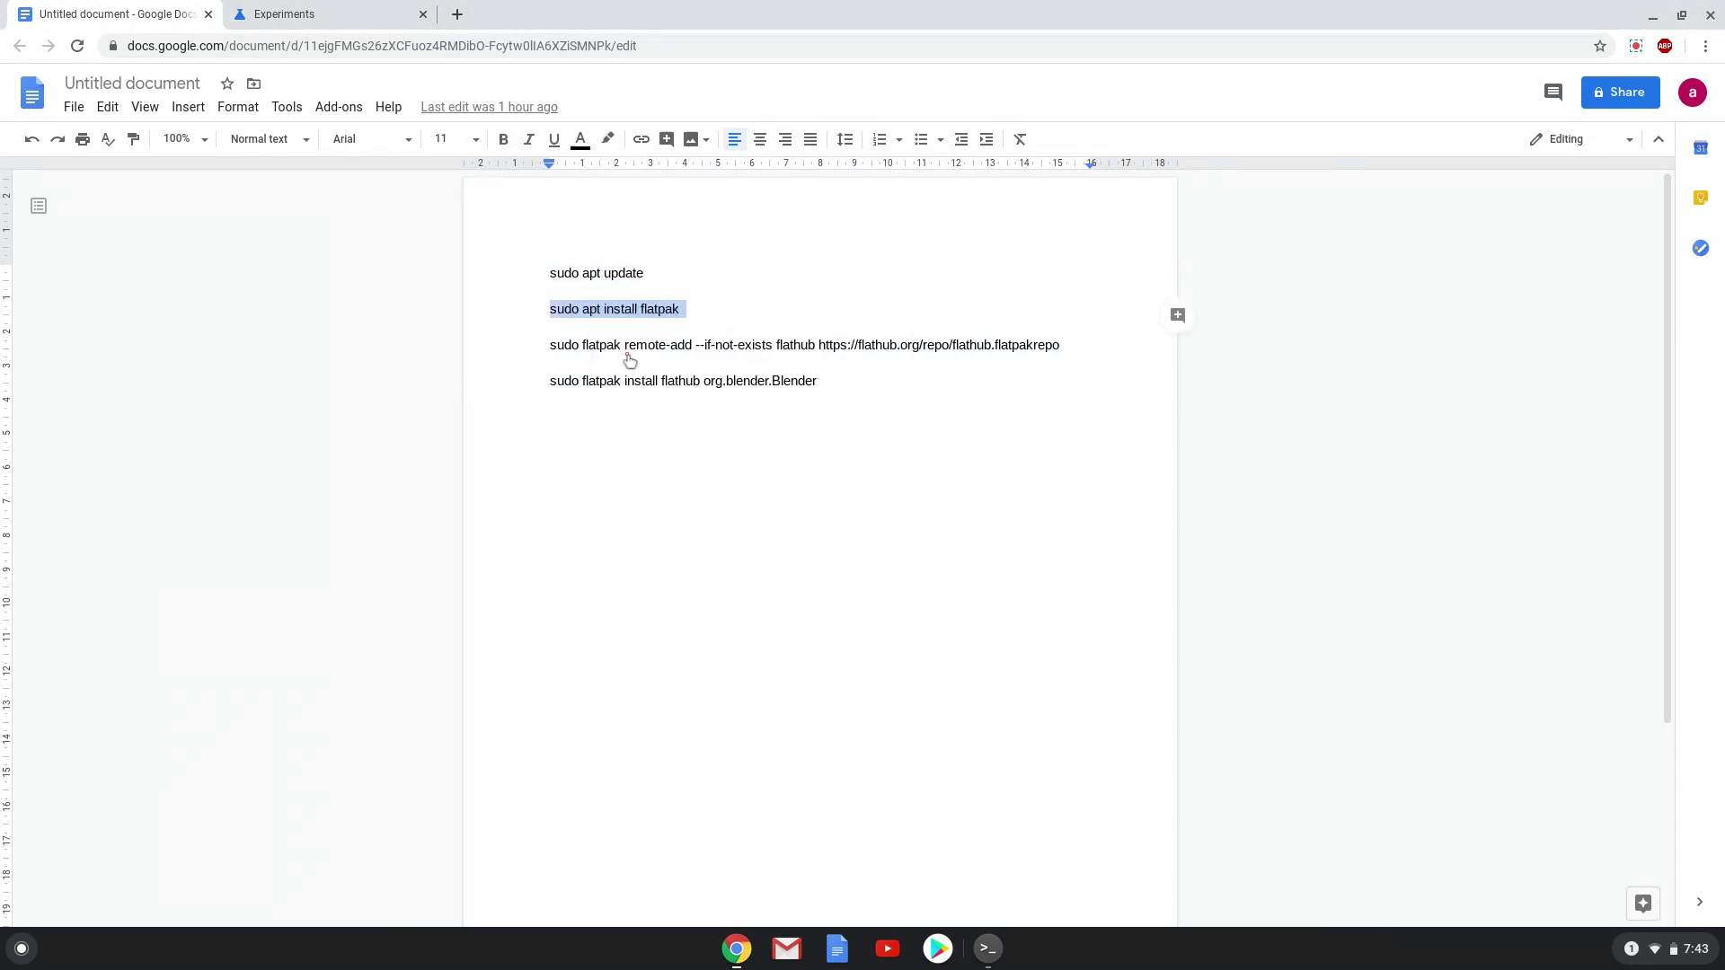
click(987, 950)
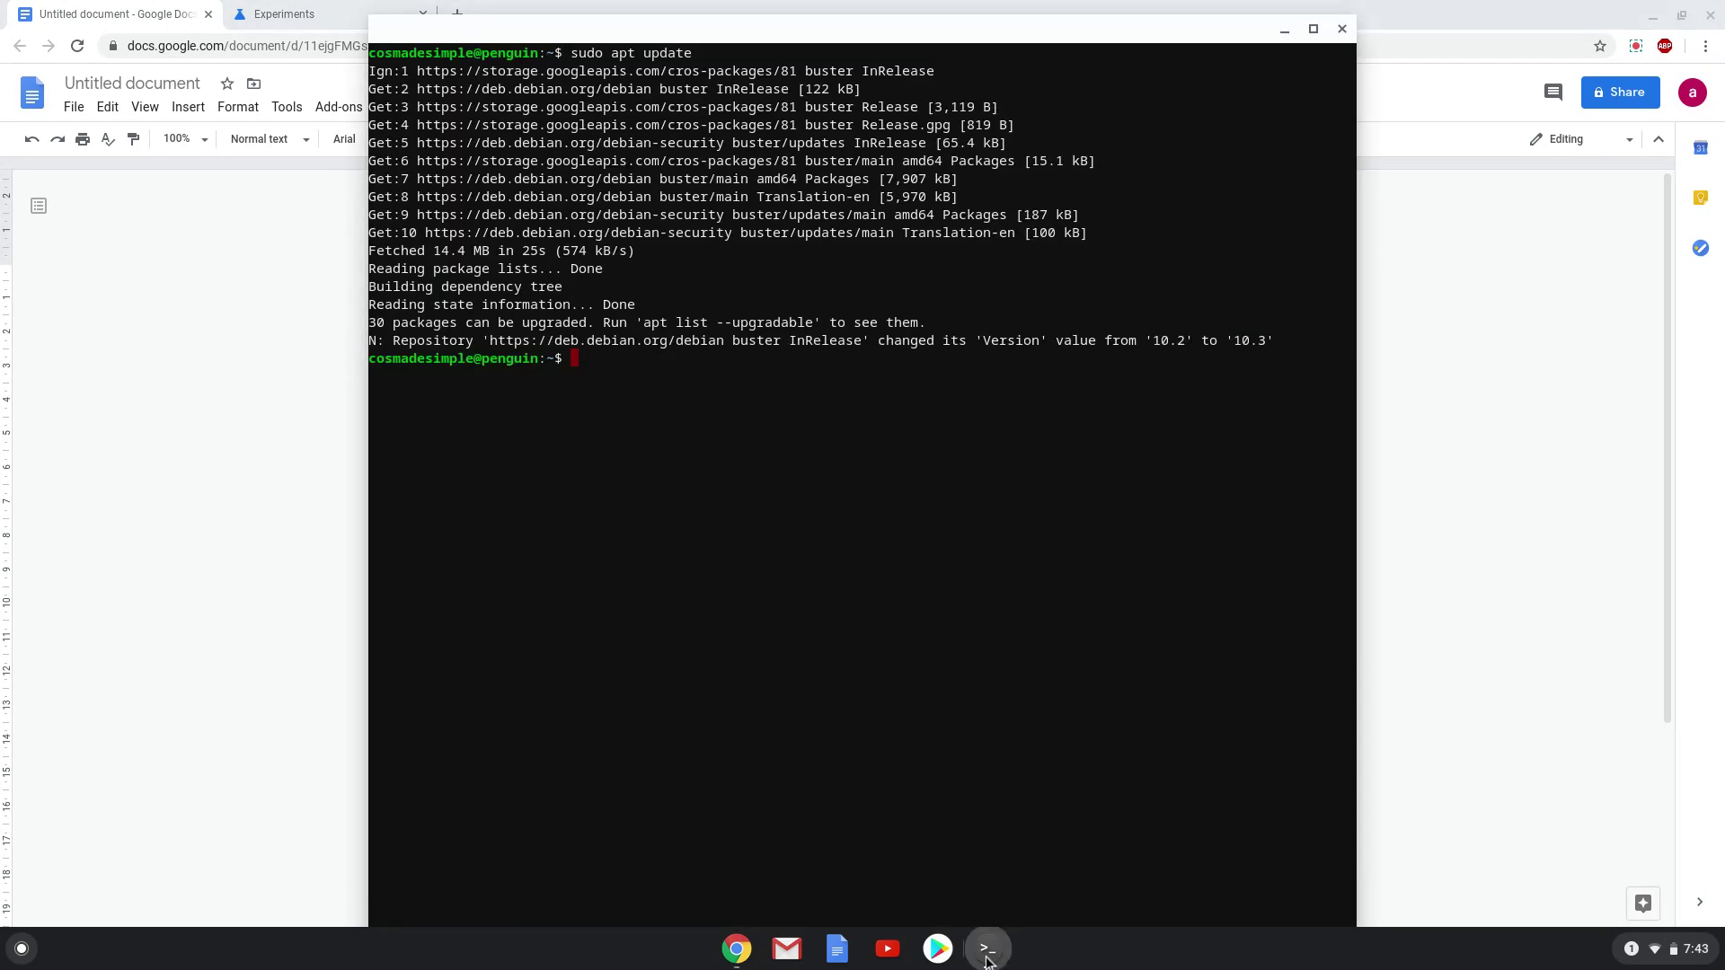
- Install Flatpak with 'sudo apt install flatpak', accepting the extra packages
key(ctrl+shift+v)
key(Return)
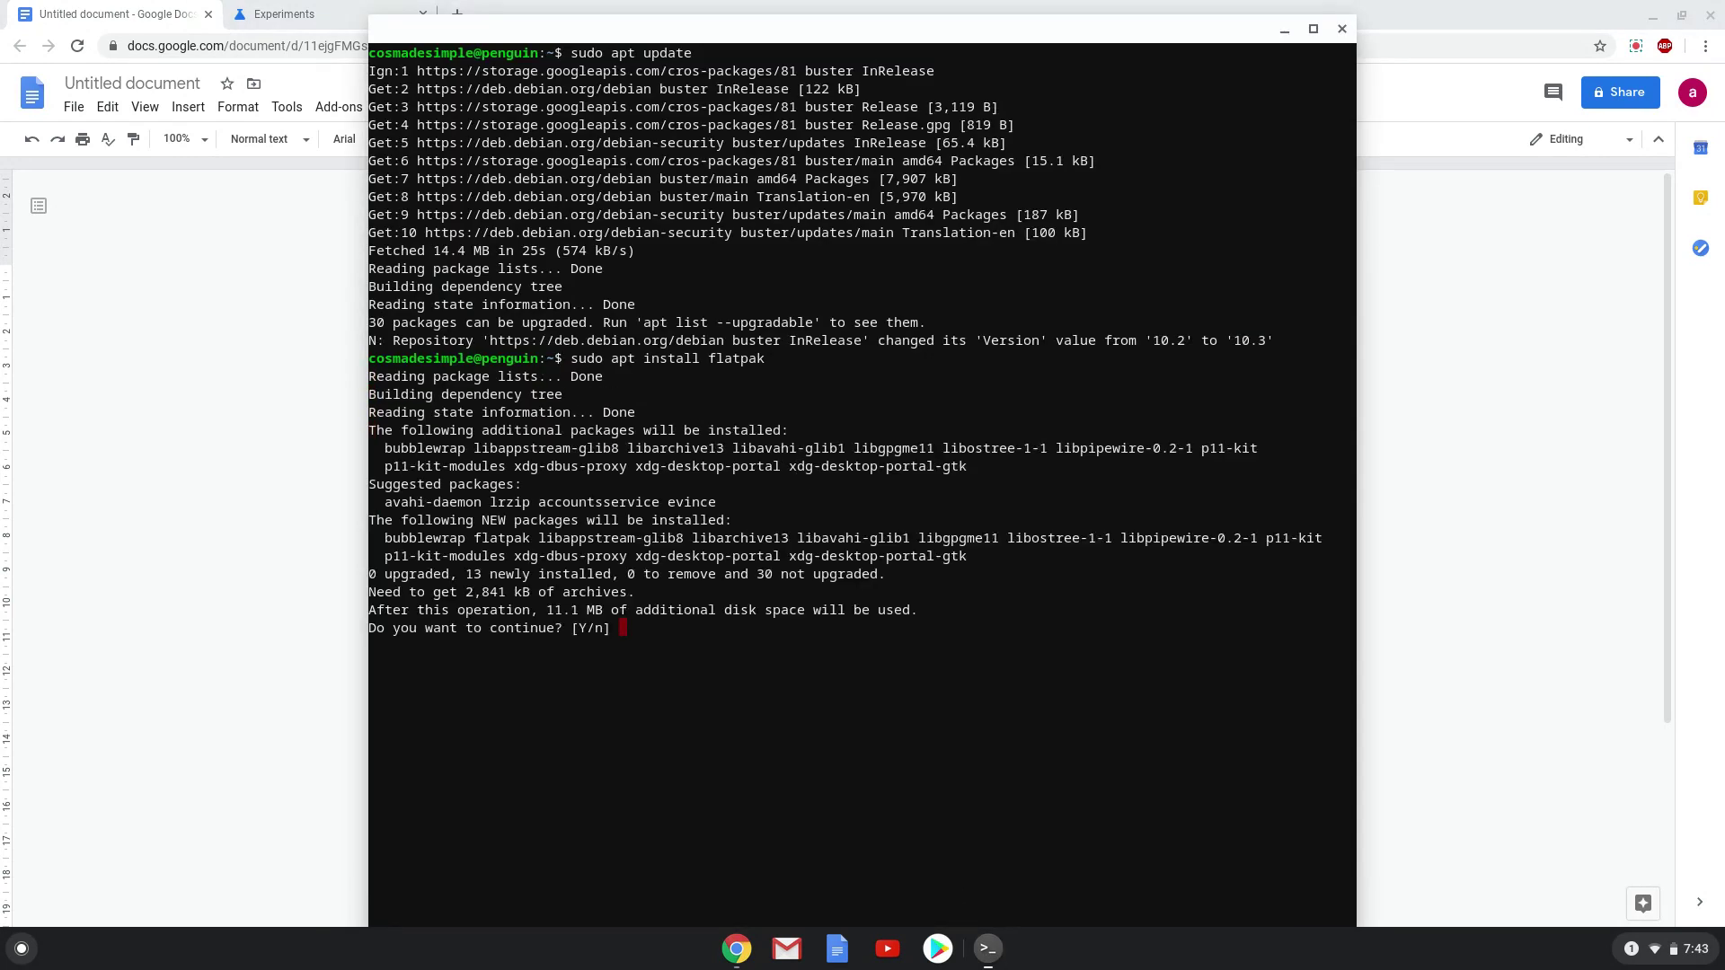
key(Return)
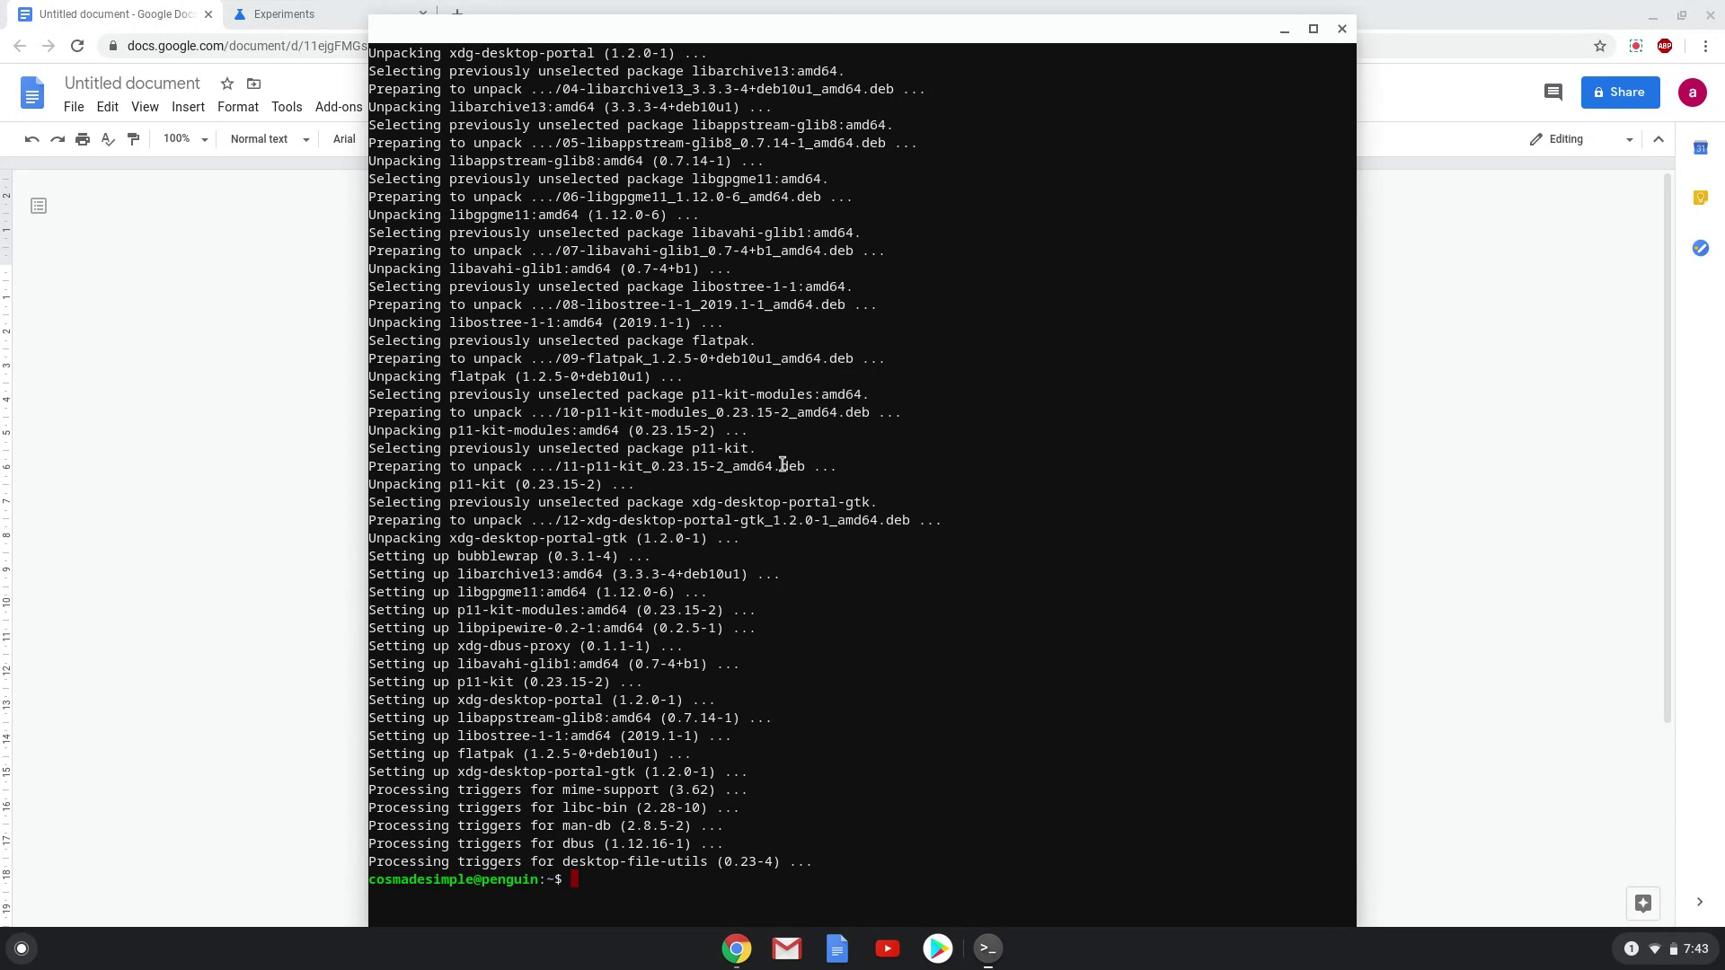
- Copy the Flathub remote-add command from the notes and bring the terminal forward
click(254, 319)
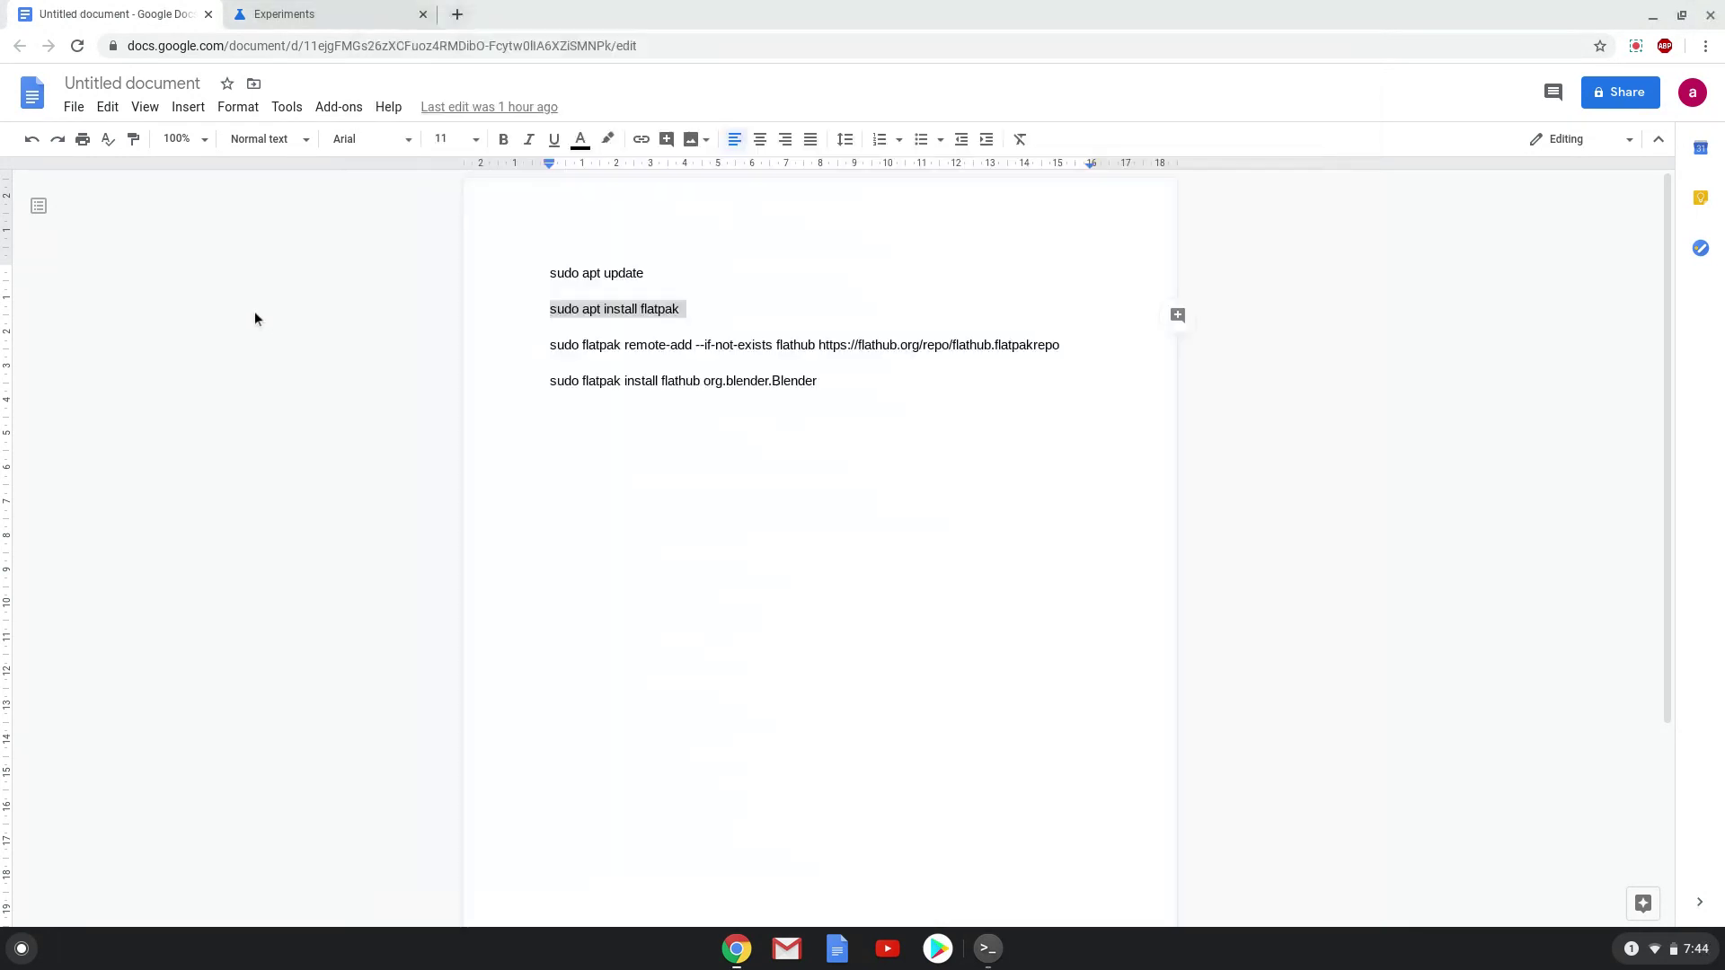
triple_click(614, 346)
right_click(612, 346)
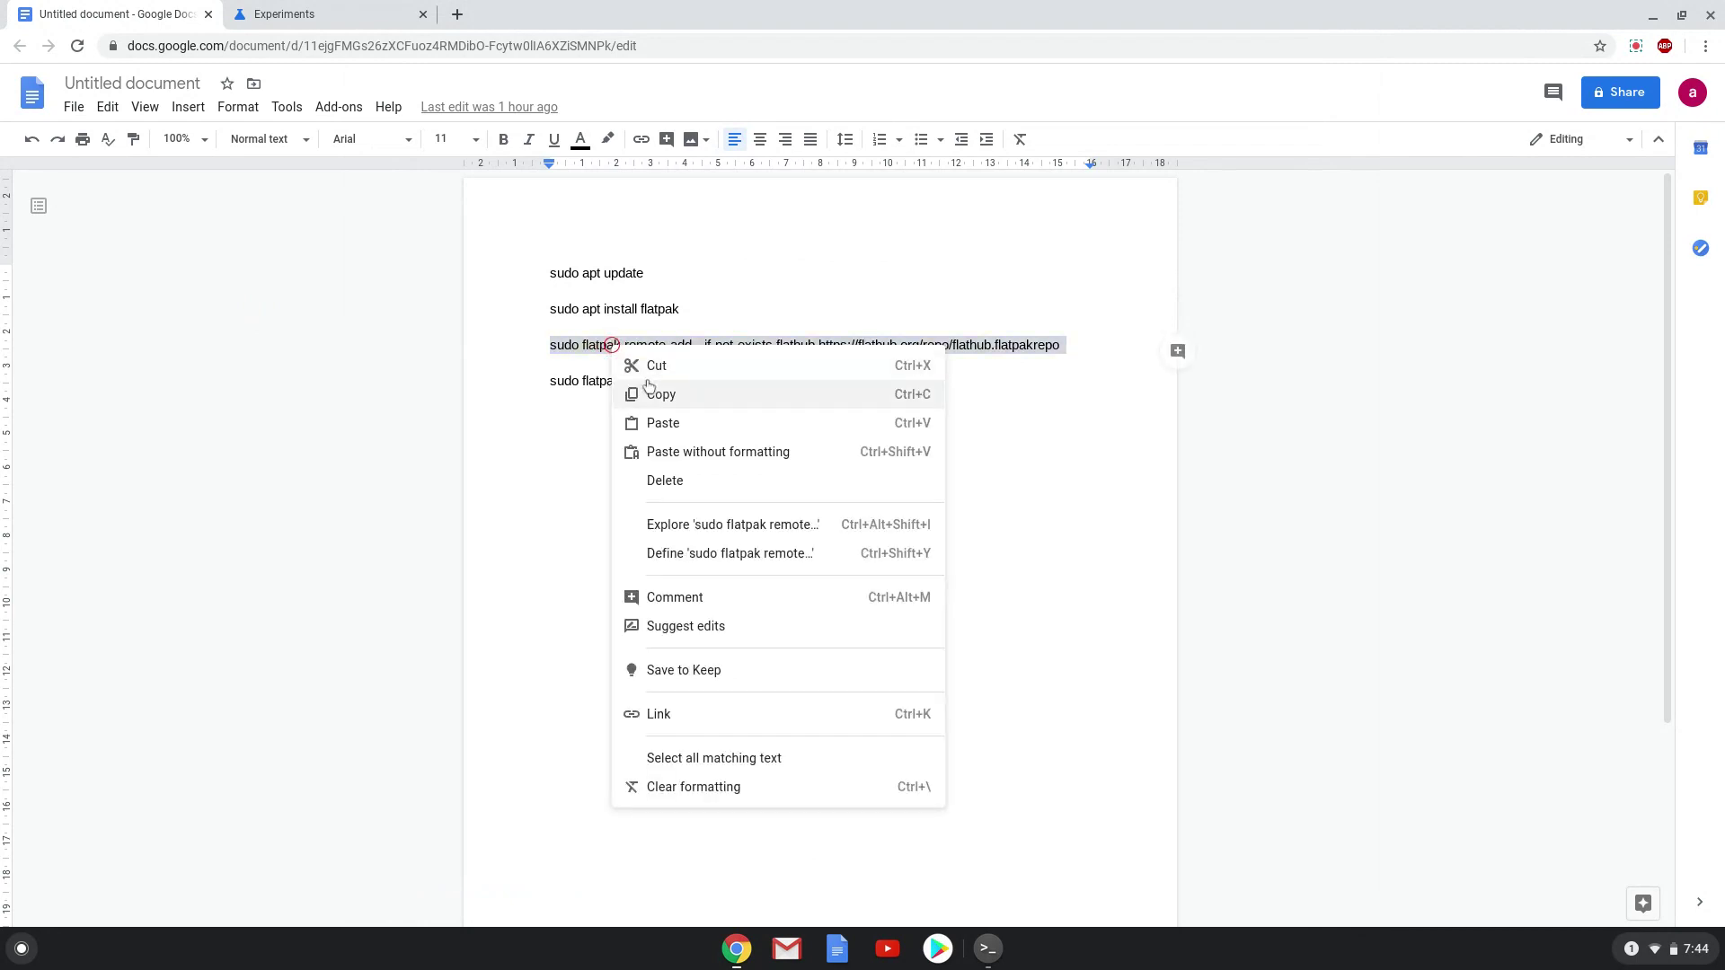
click(660, 394)
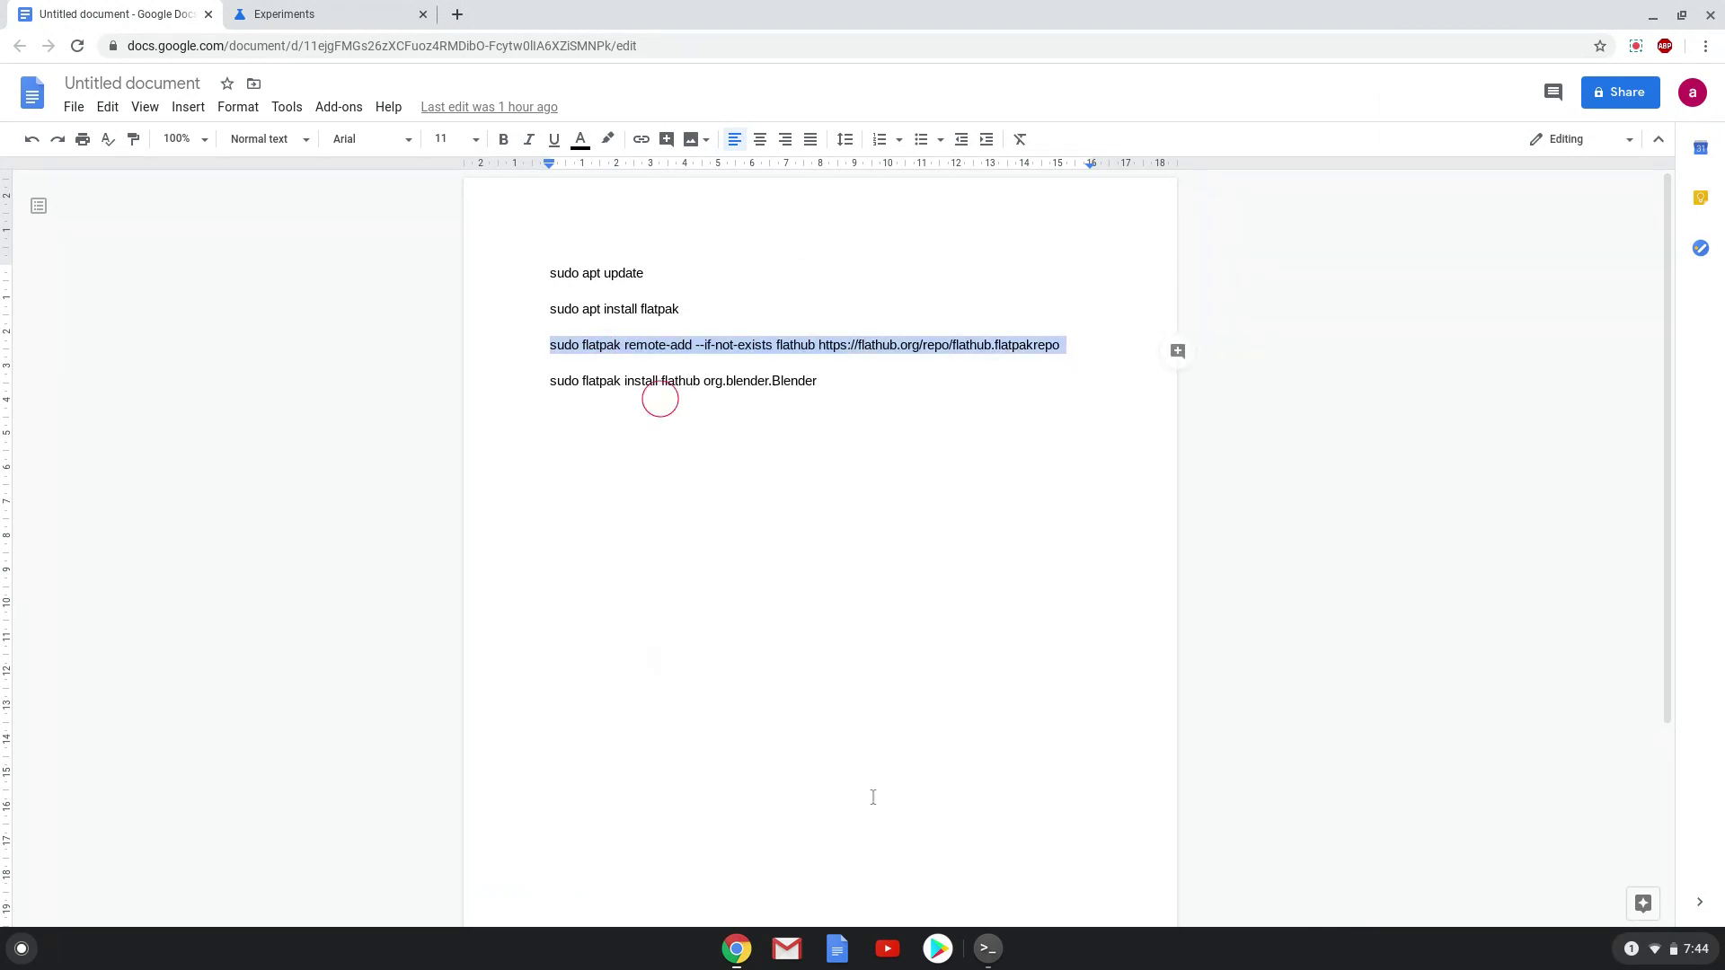
click(987, 950)
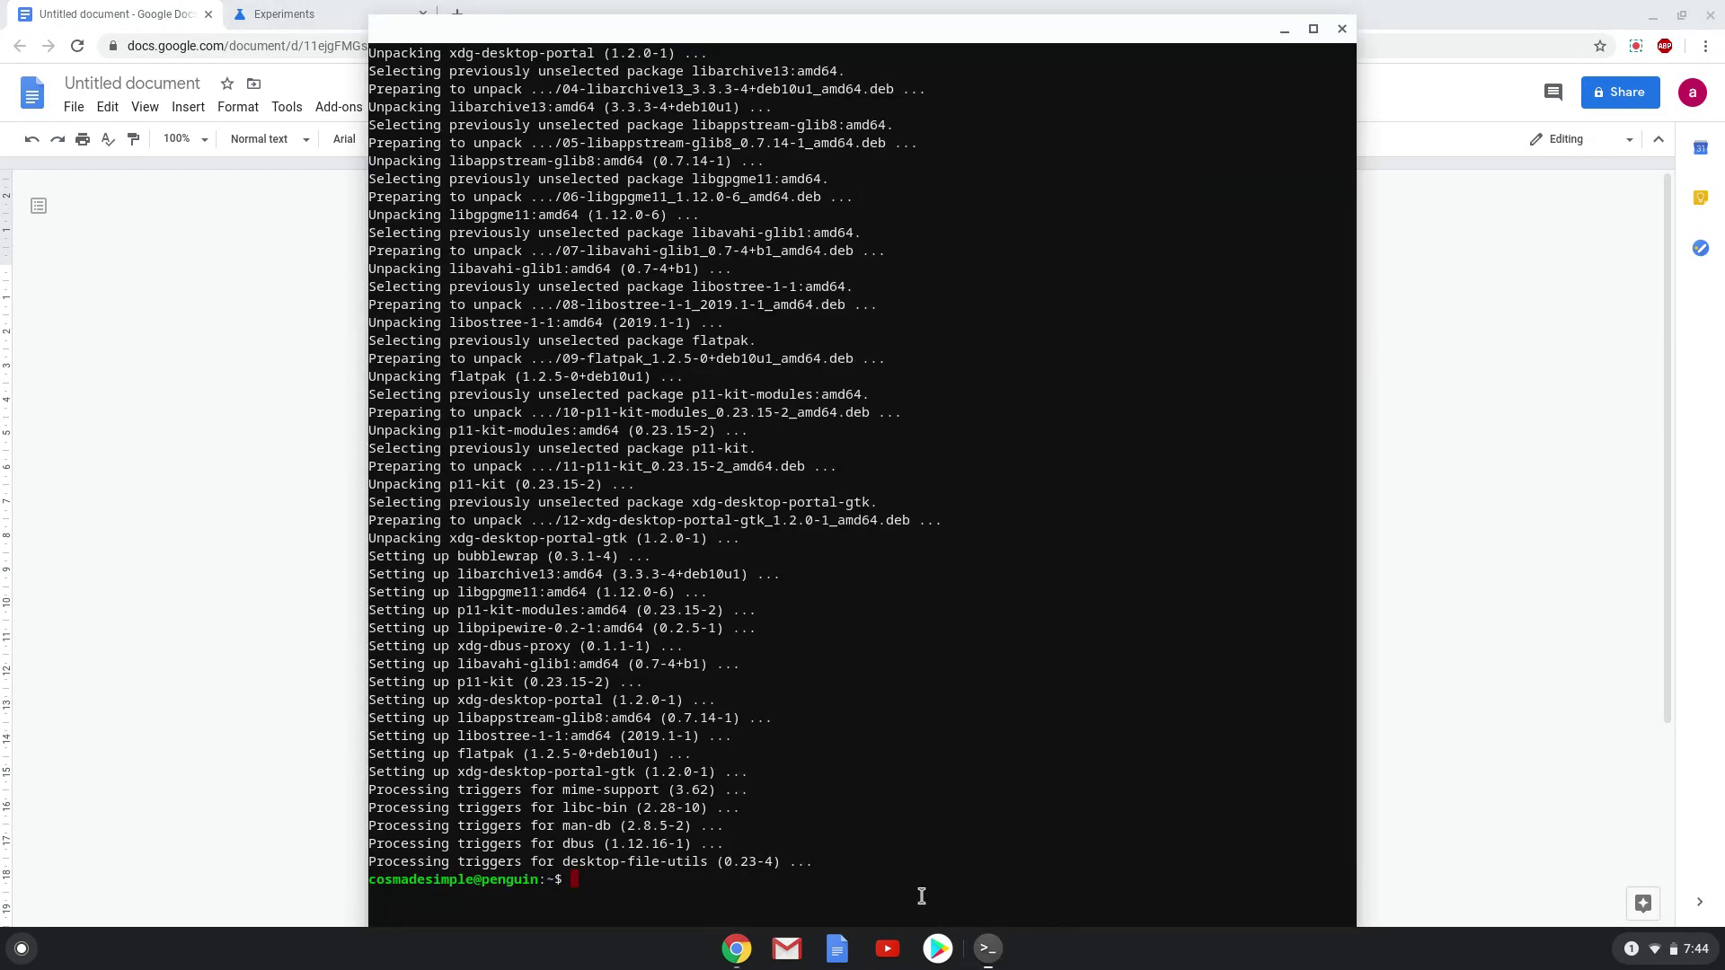
- Paste the Flathub remote-add command, then copy the Blender flatpak install line from the notes
key(ctrl+shift+v)
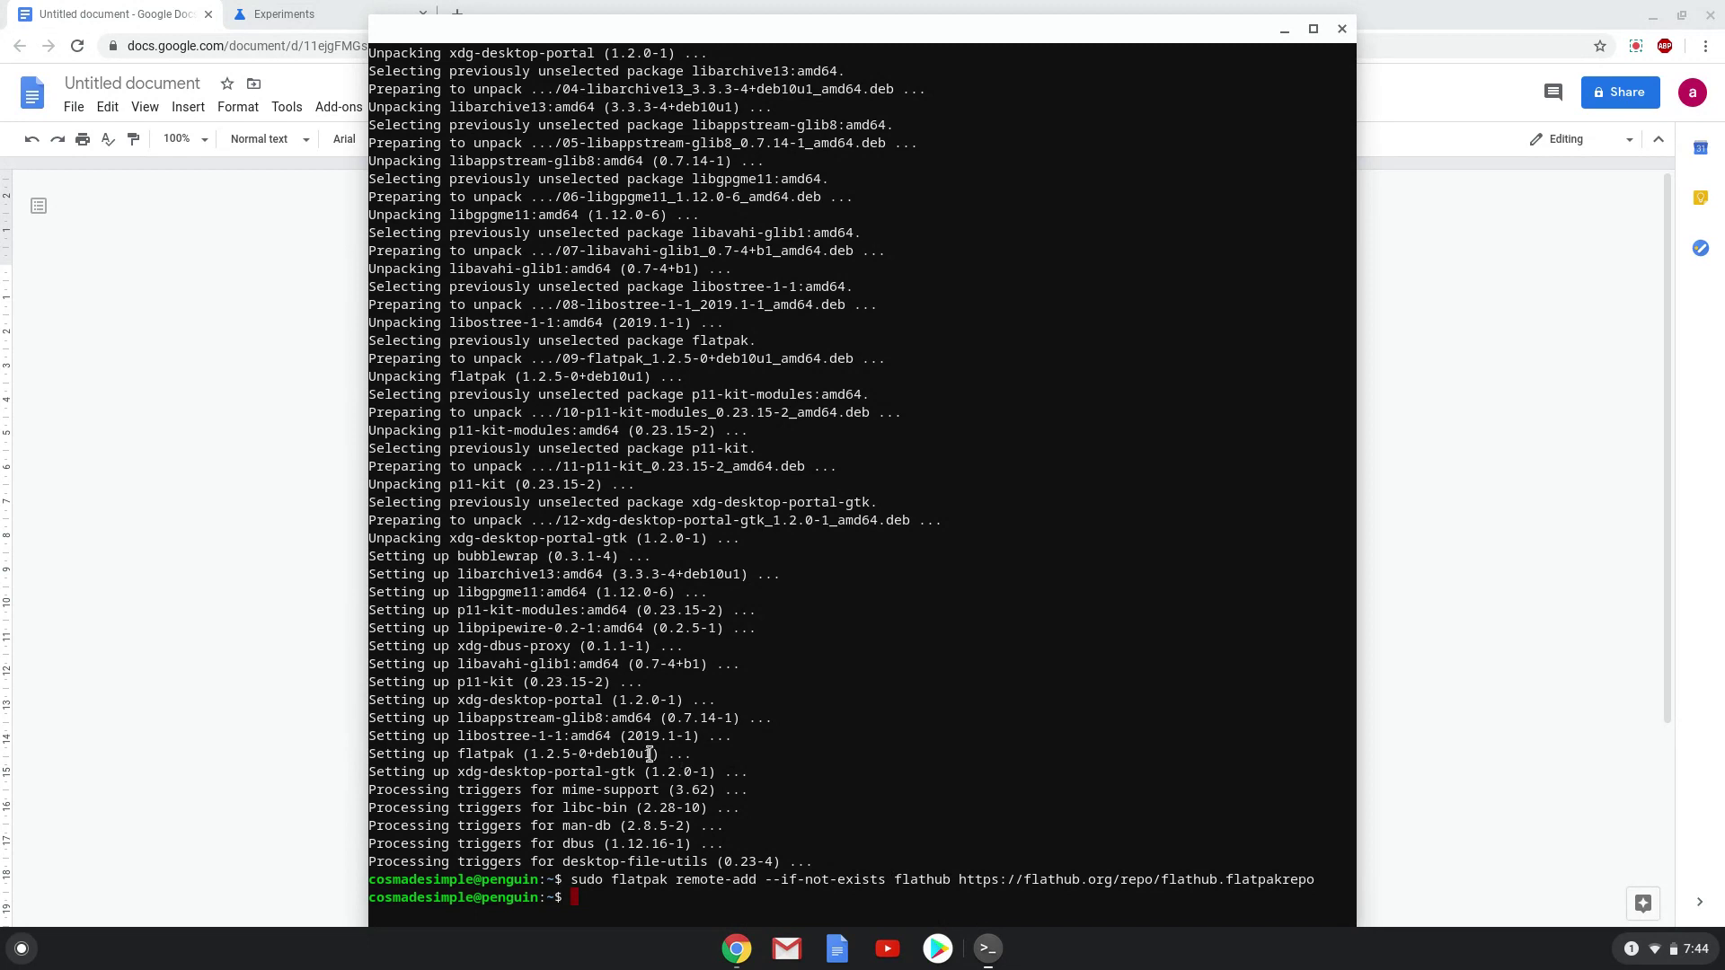
click(268, 514)
click(550, 381)
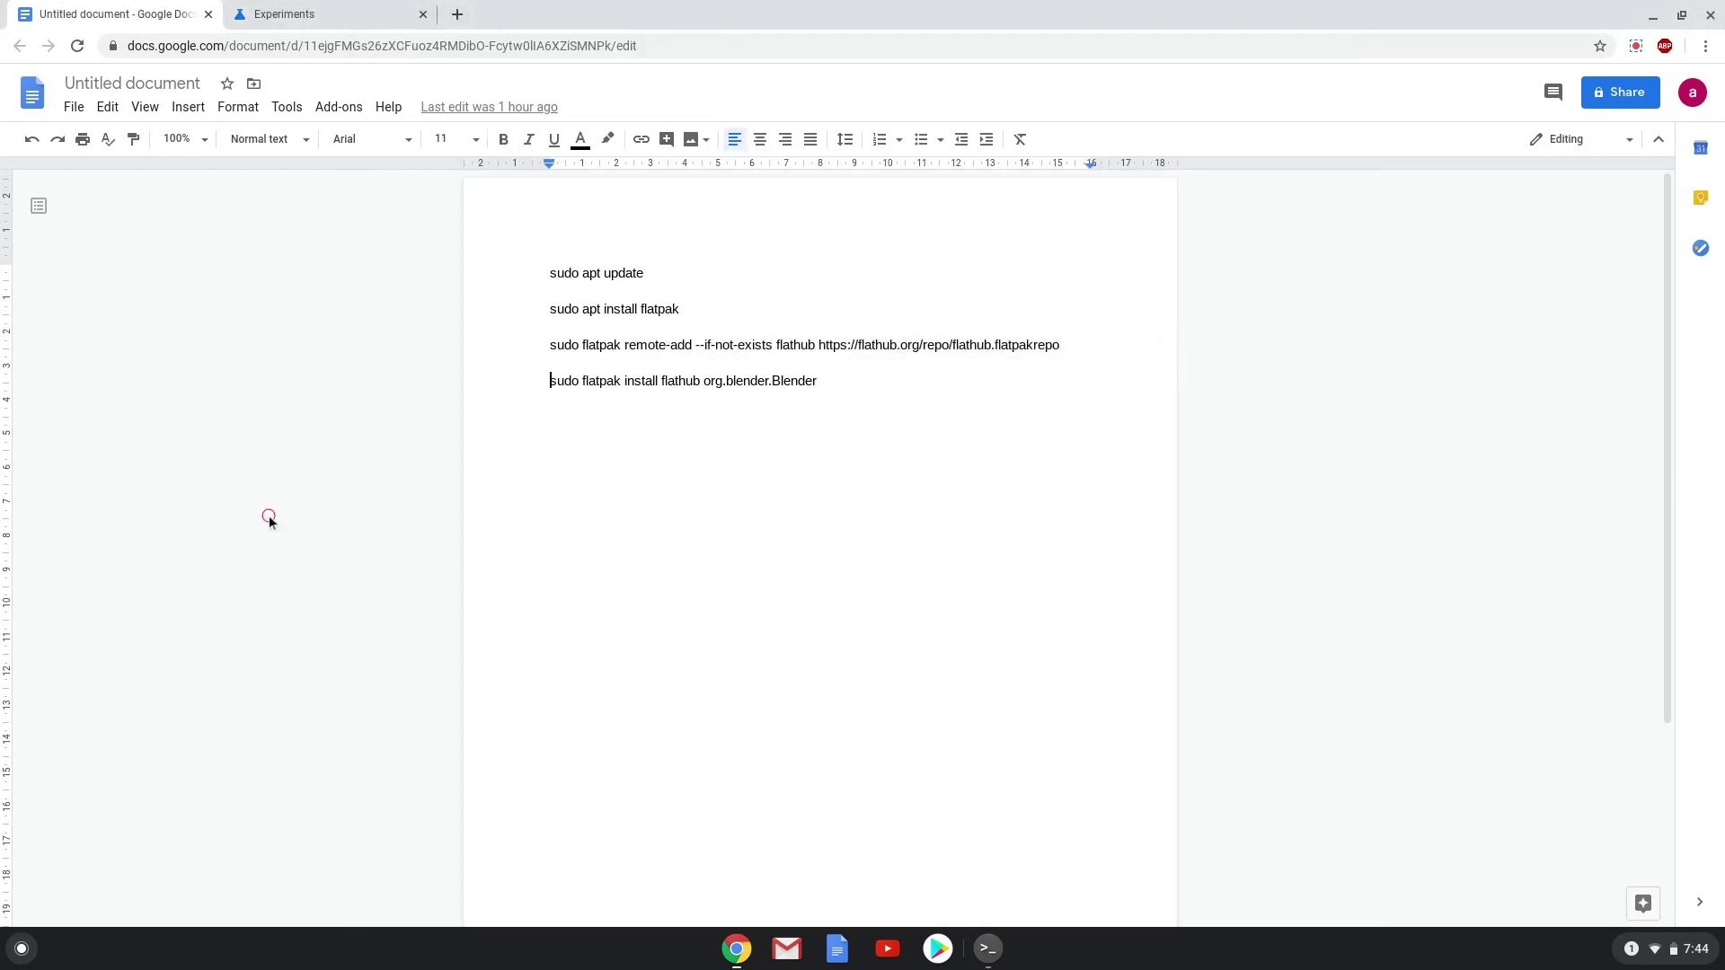
triple_click(601, 380)
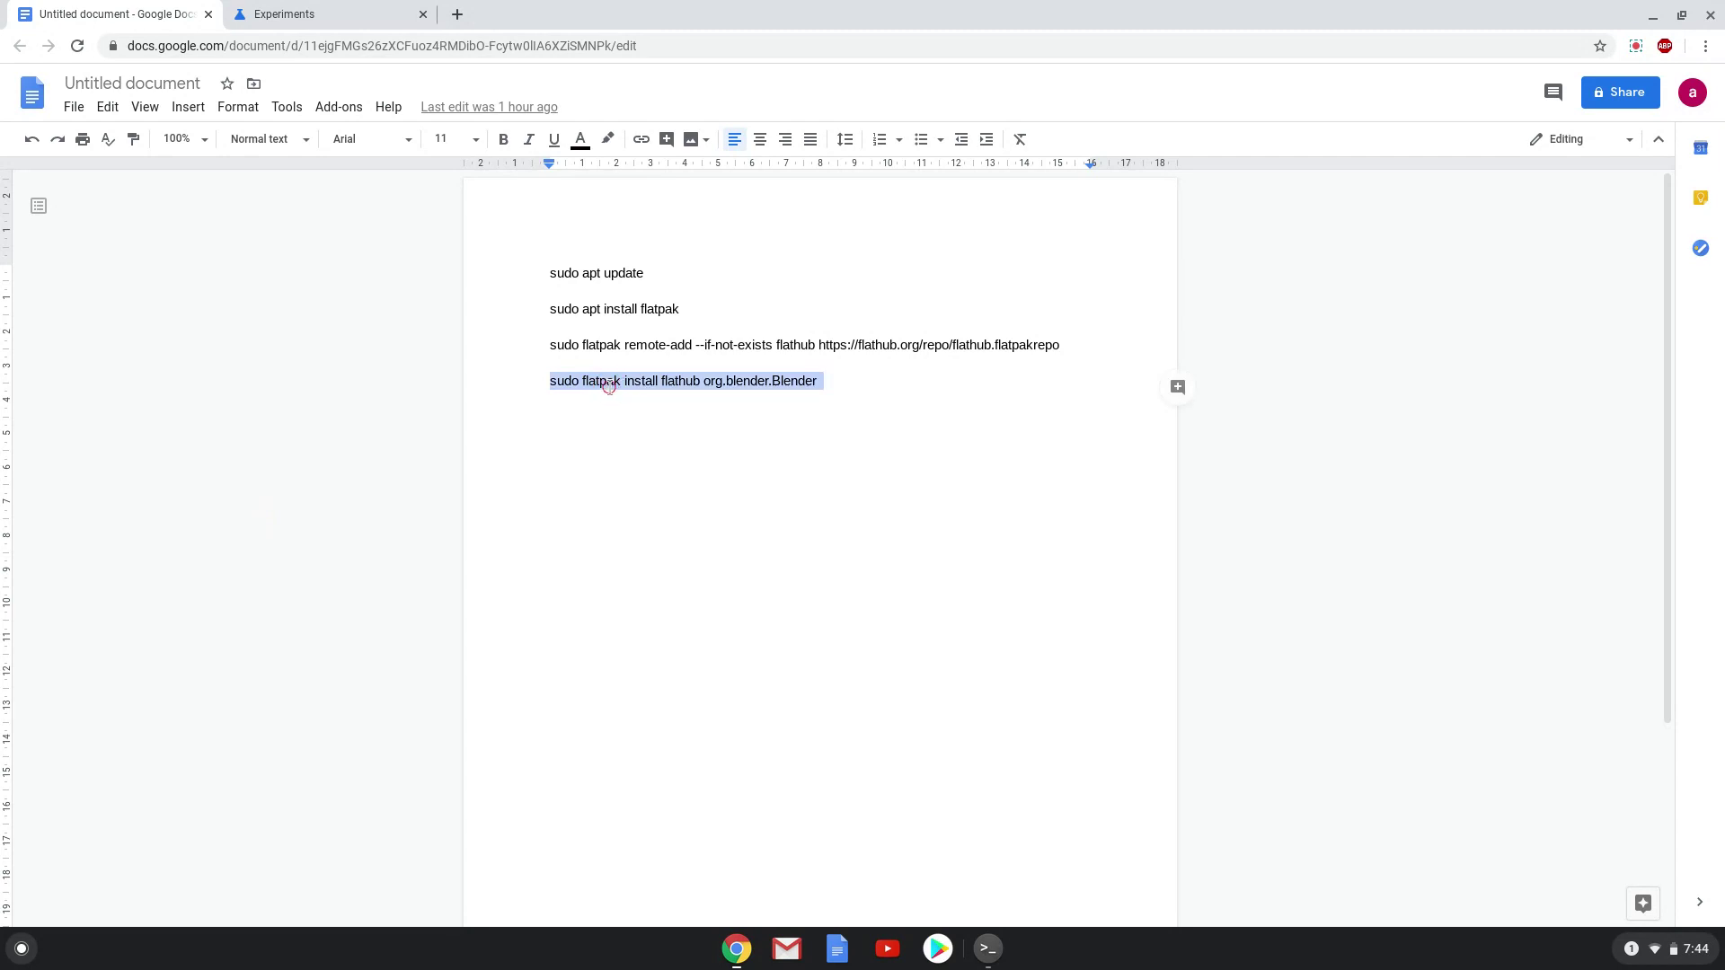
right_click(607, 383)
click(658, 436)
- Run the Blender flatpak install, accepting the runtime and permissions prompts
click(988, 952)
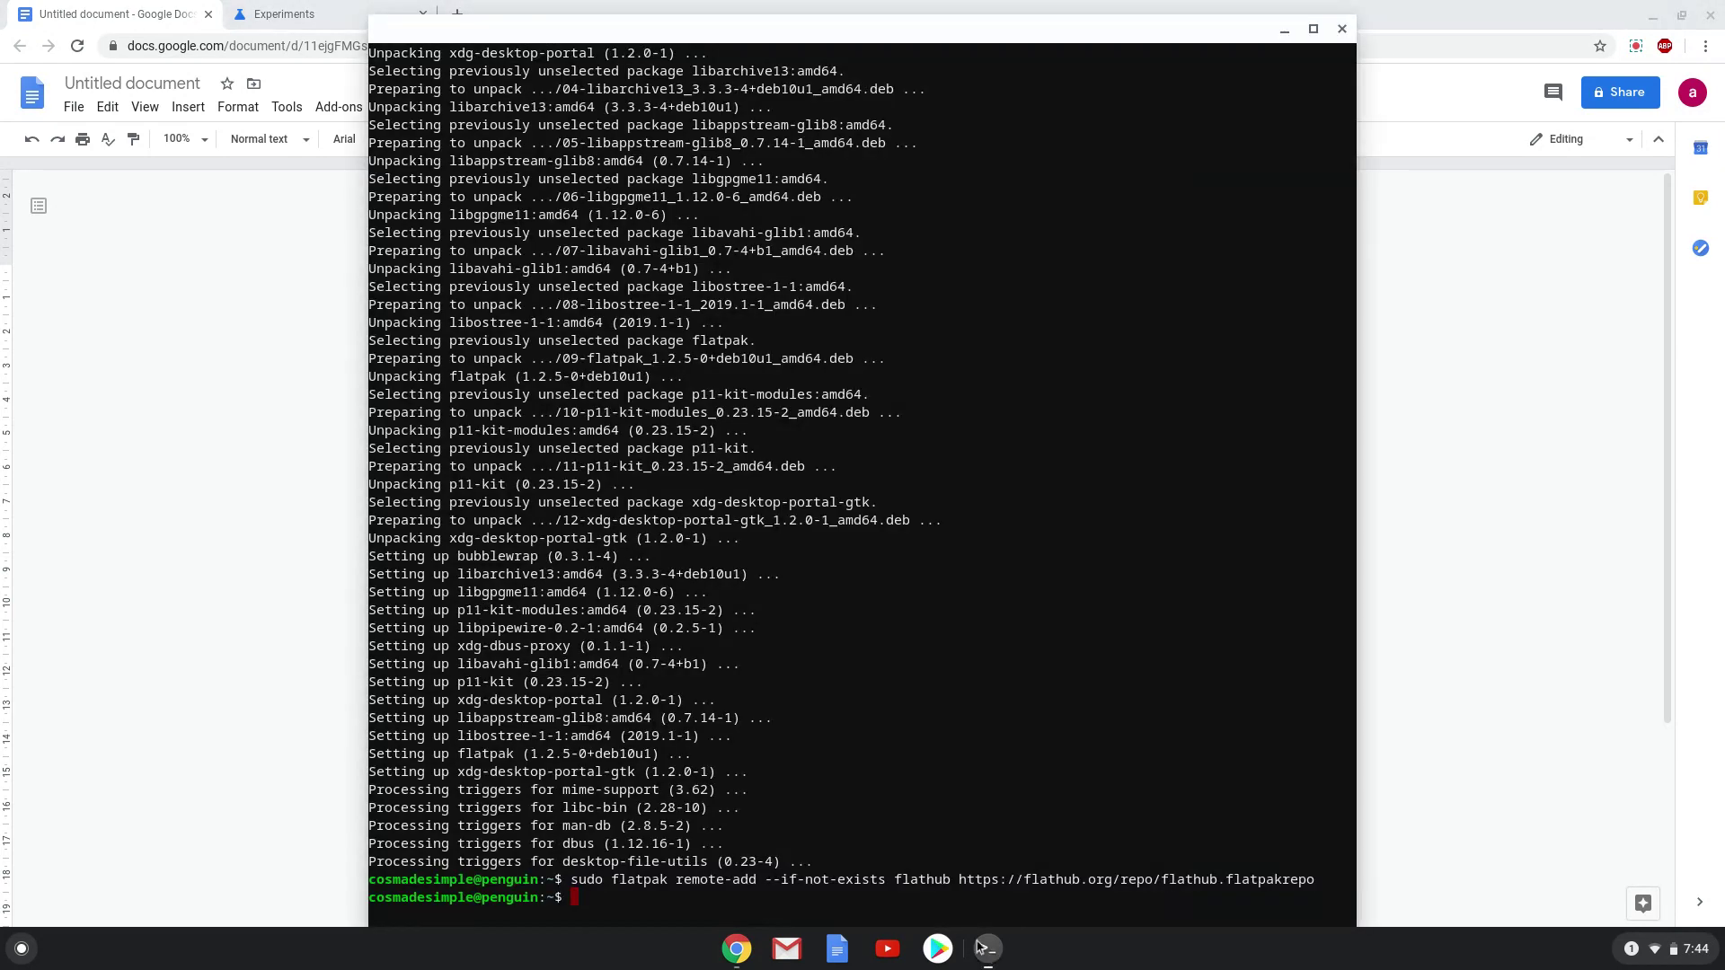
key(ctrl+shift+v)
key(Return)
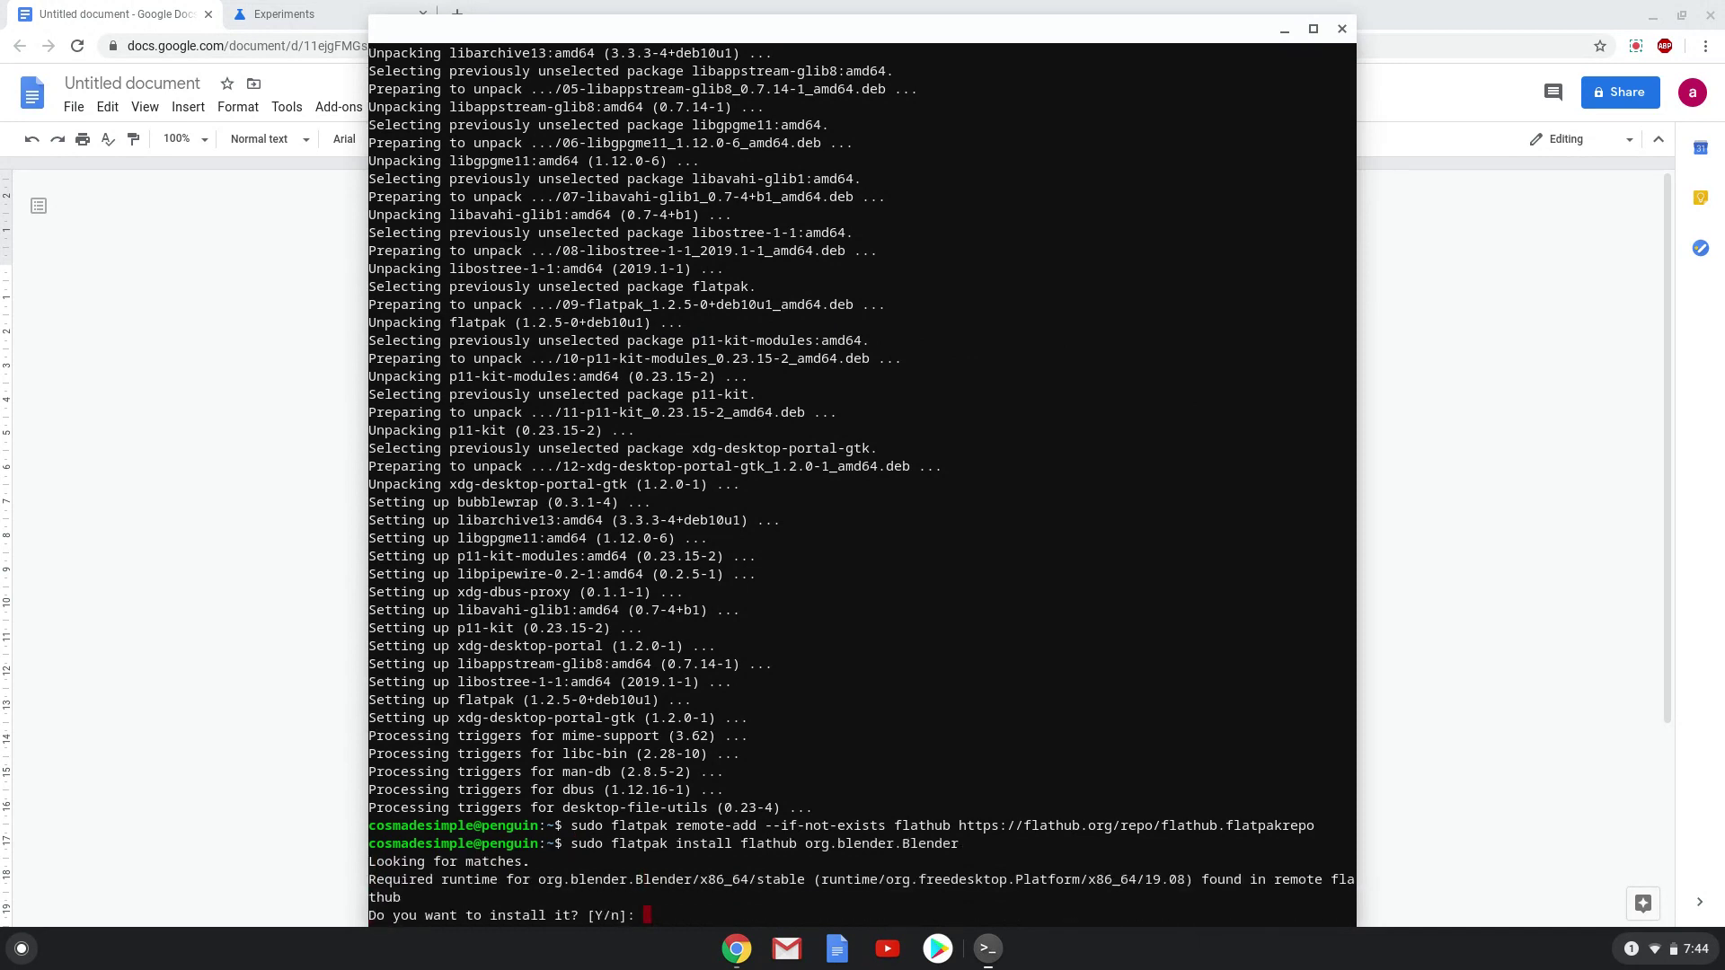
key(Return)
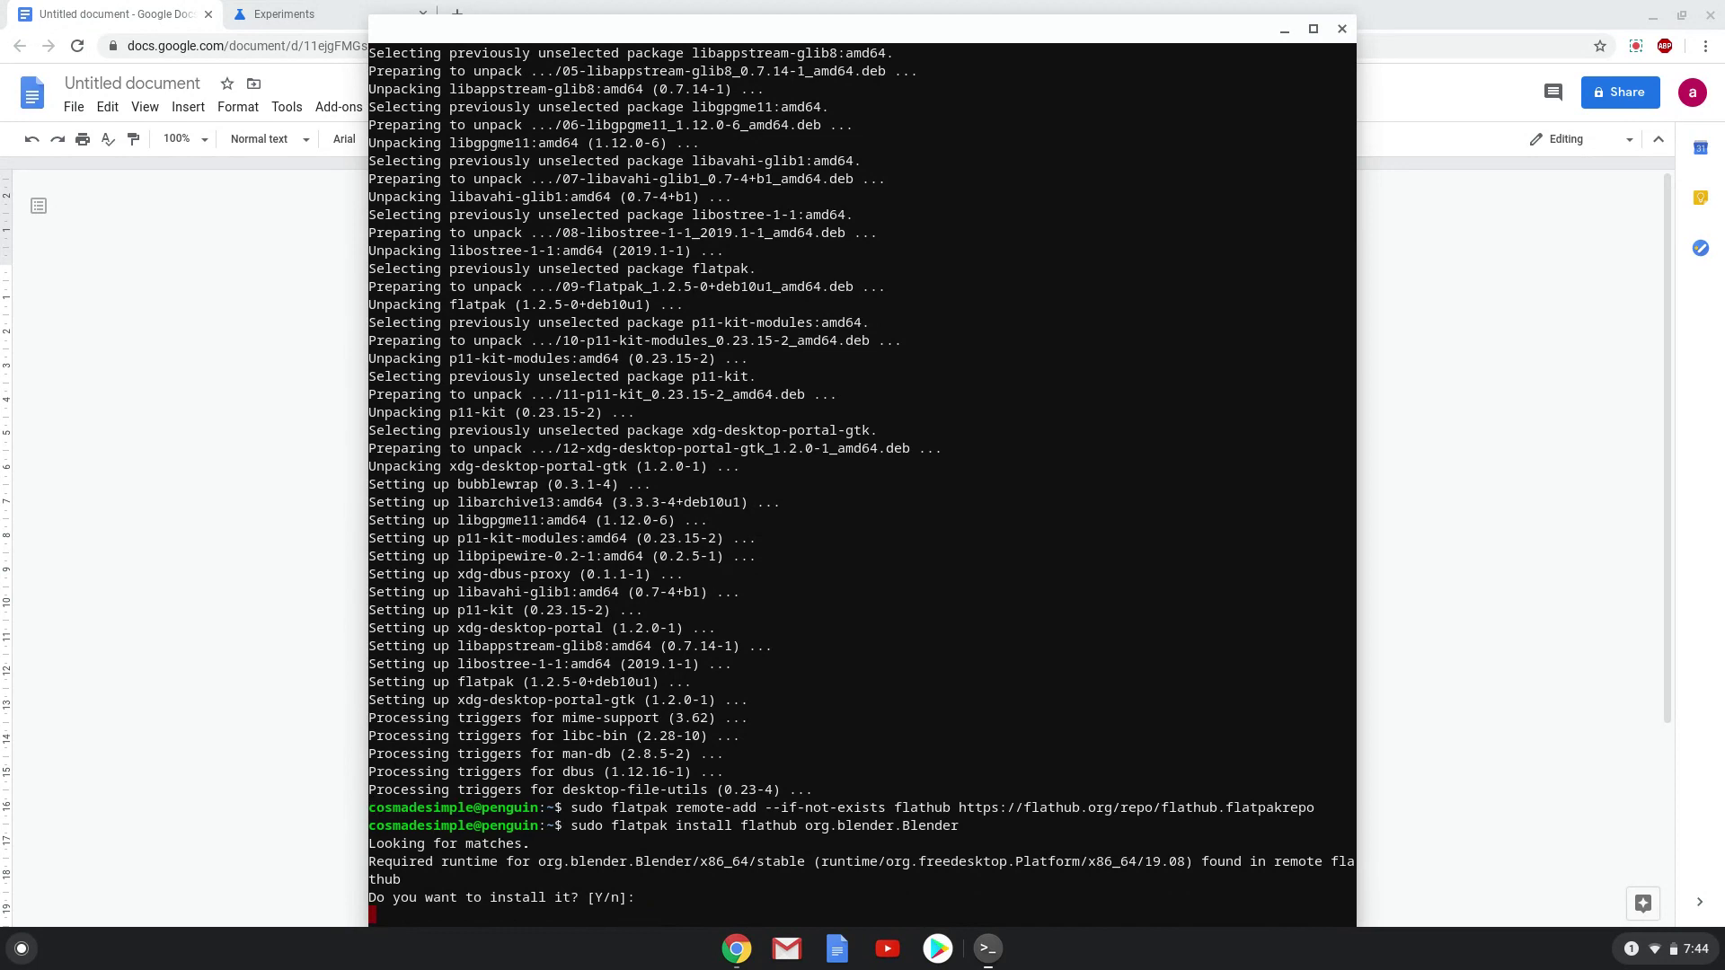
key(Return)
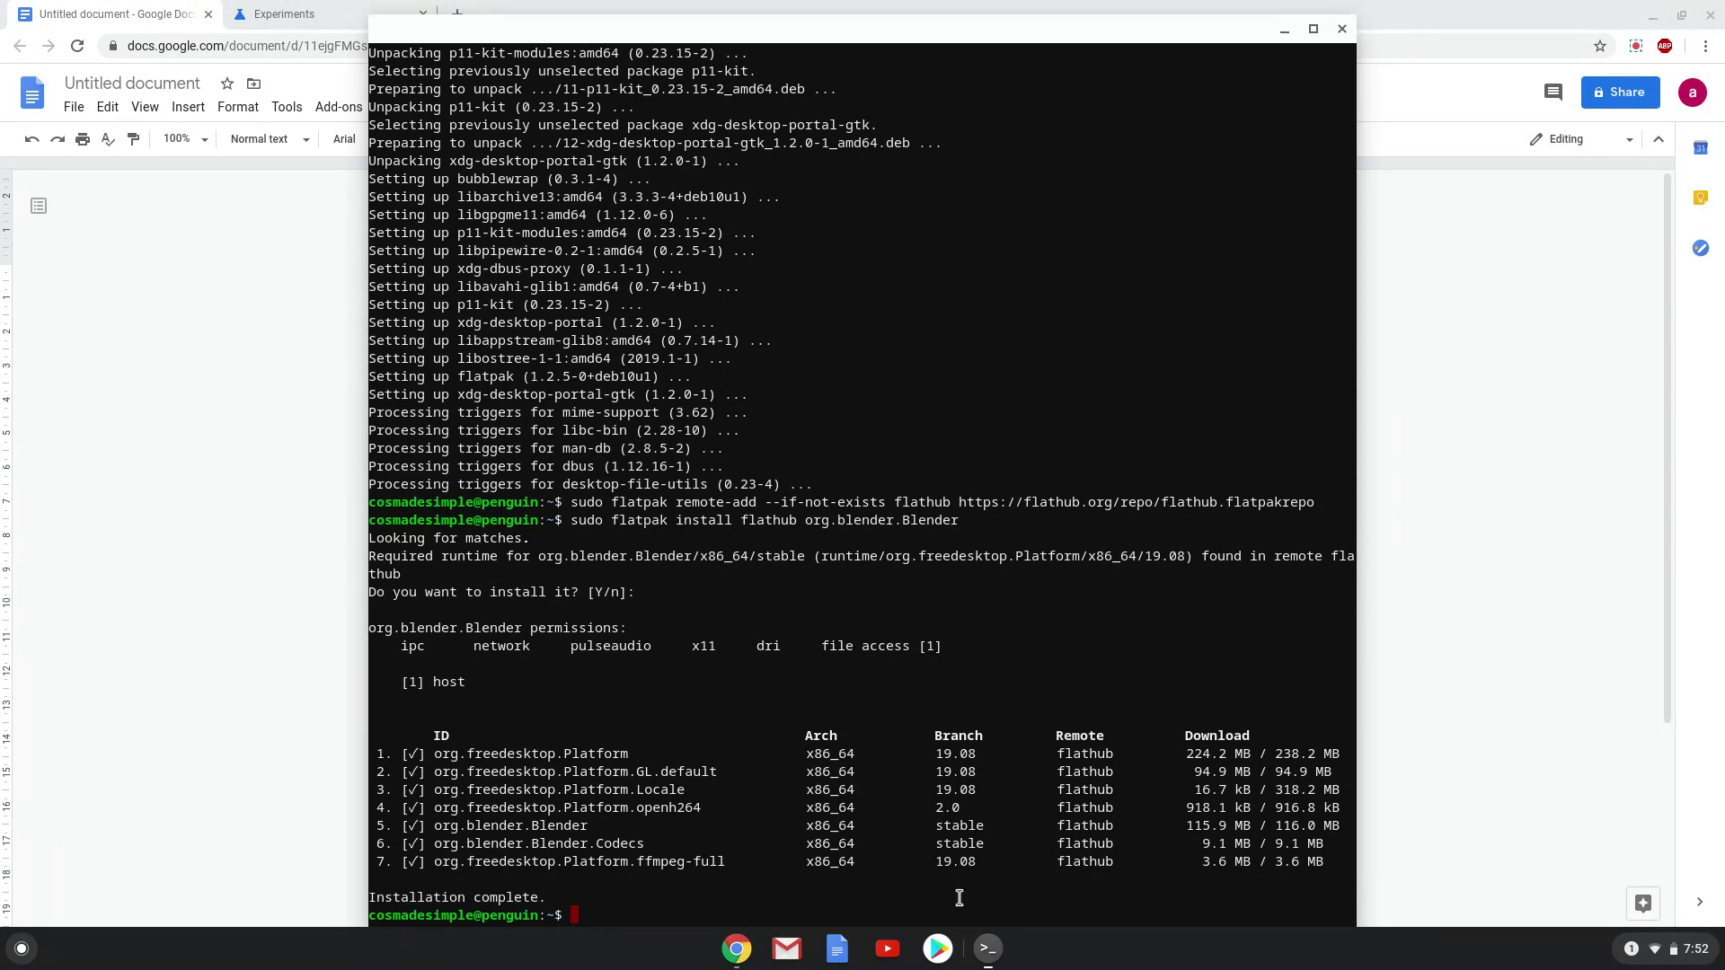
- Leave the Linux terminal and choose Disabled for the Crostini GPU Support flag in Experiments
click(1352, 31)
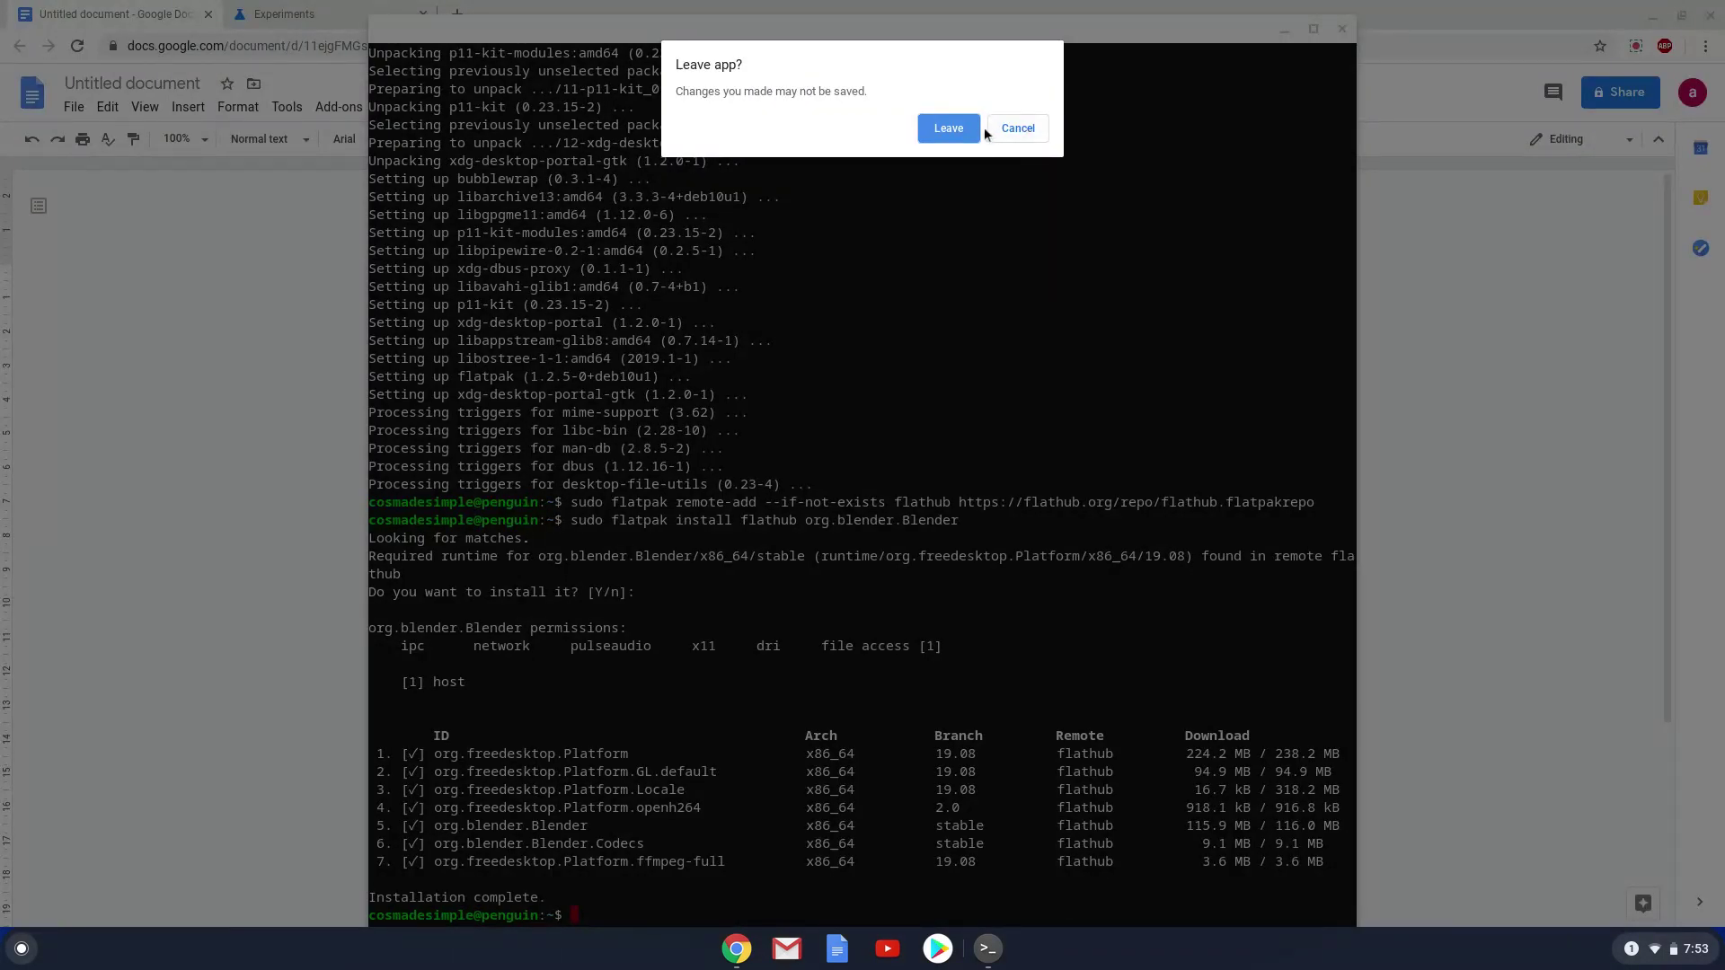
click(939, 135)
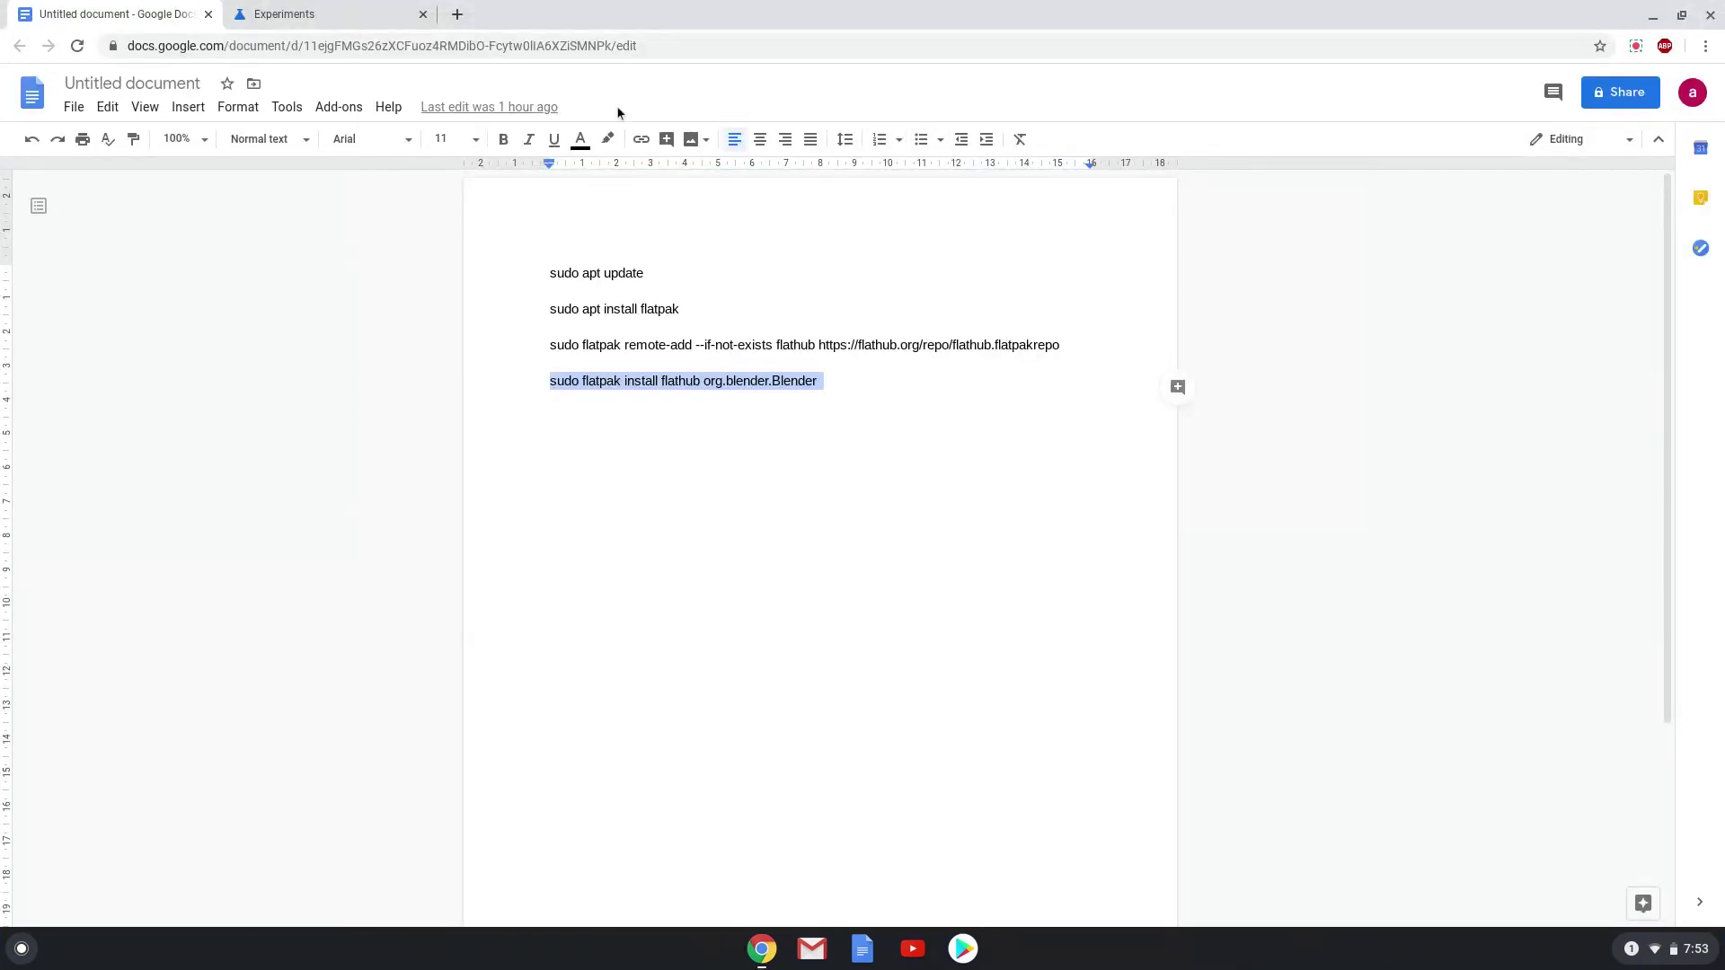
click(377, 14)
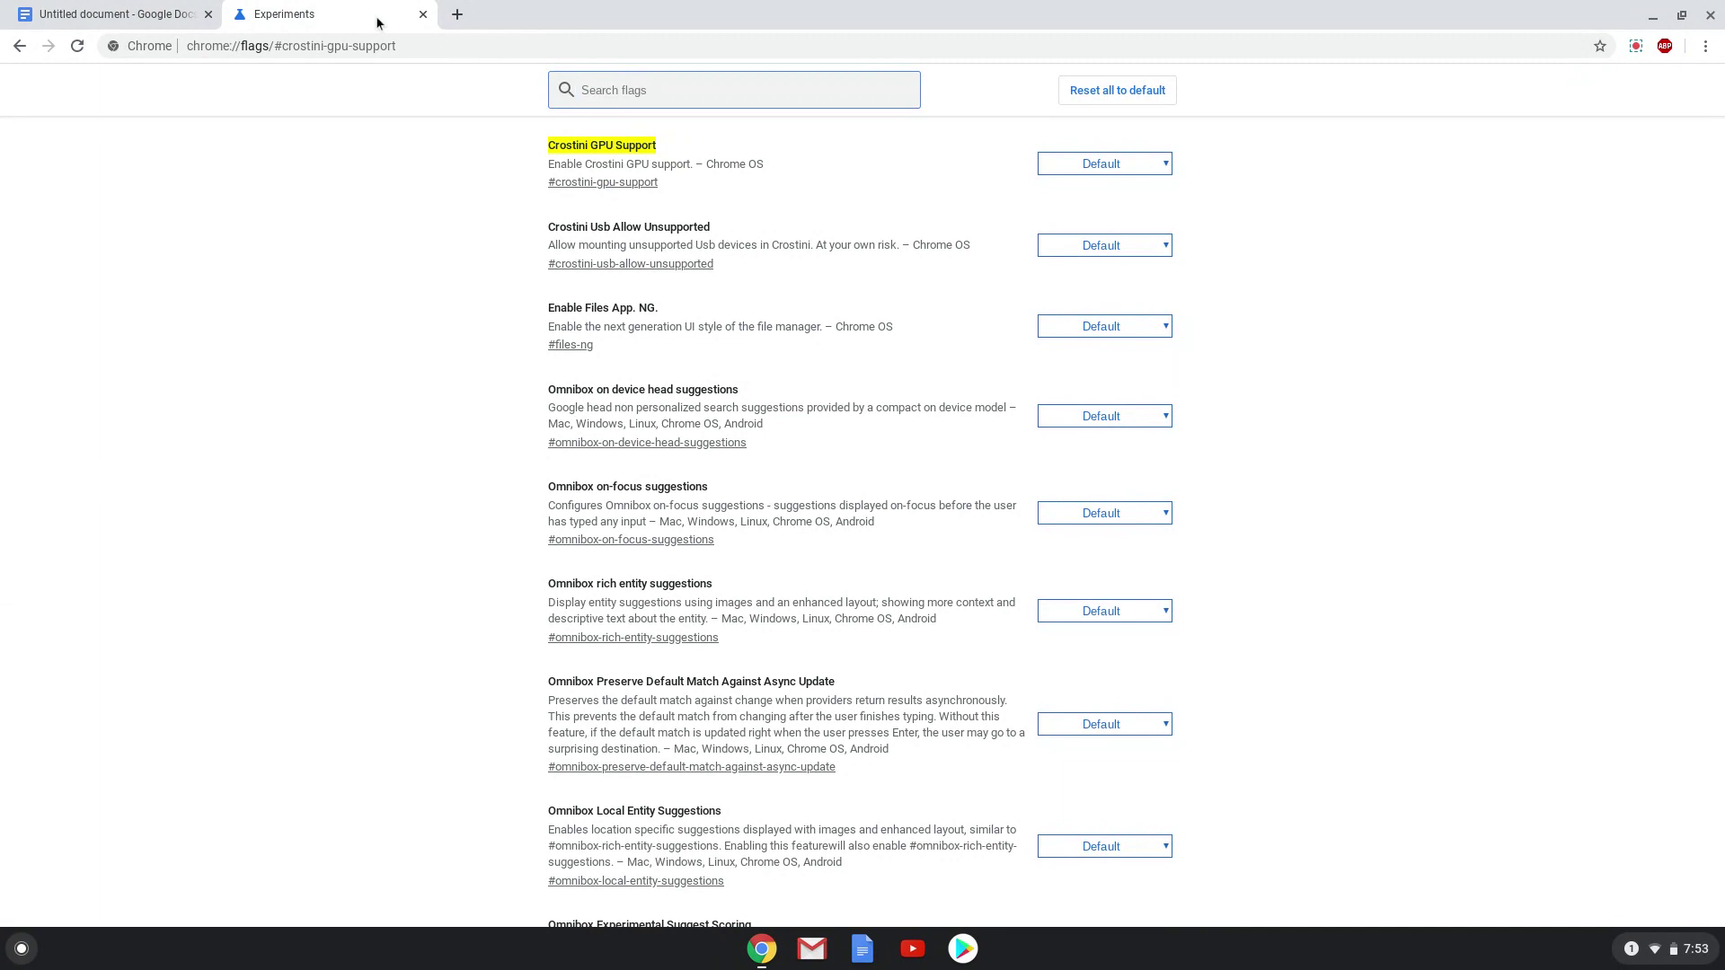
click(1057, 162)
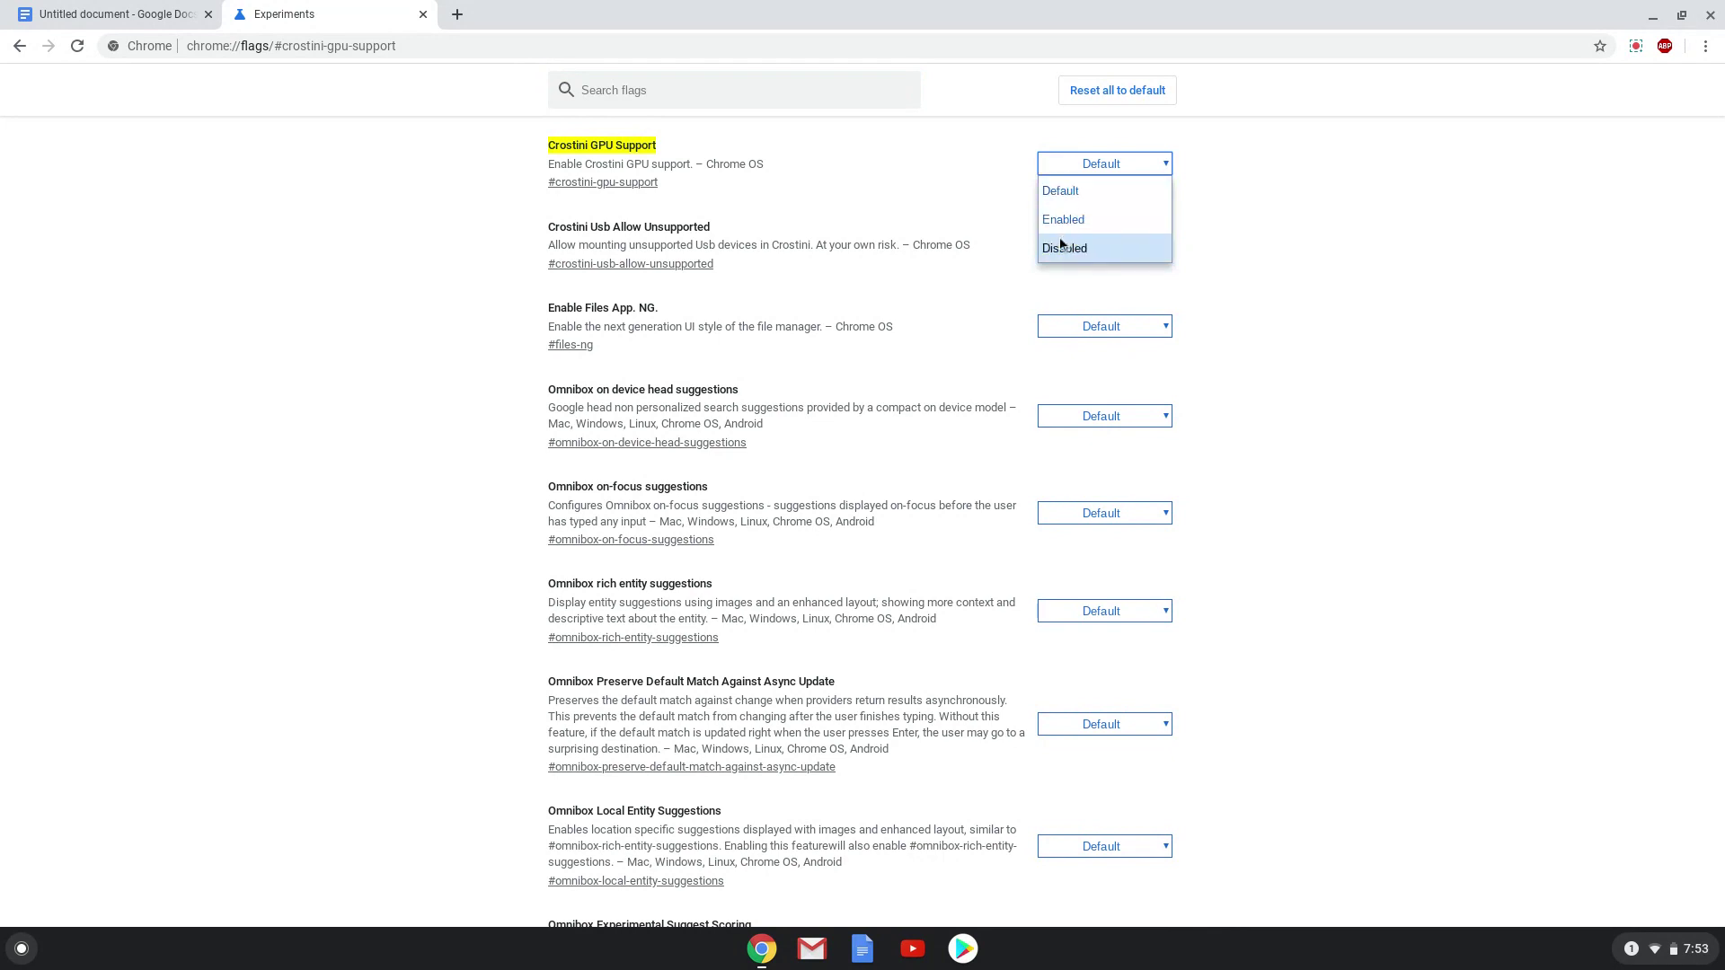
click(1061, 247)
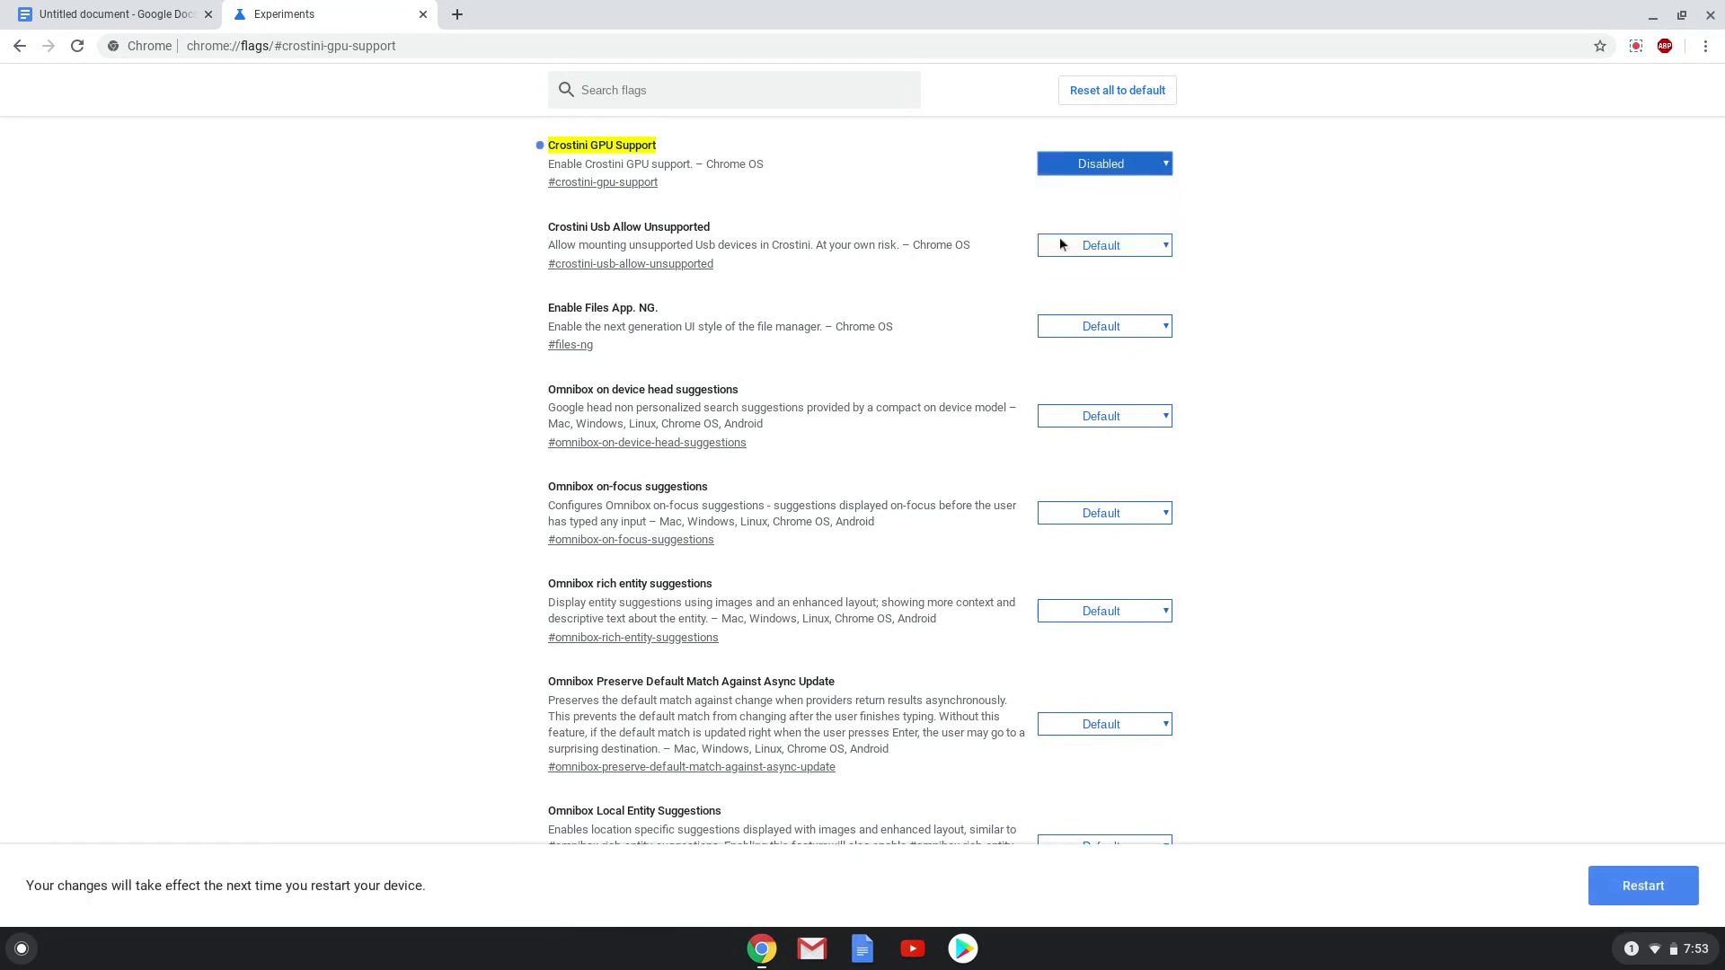